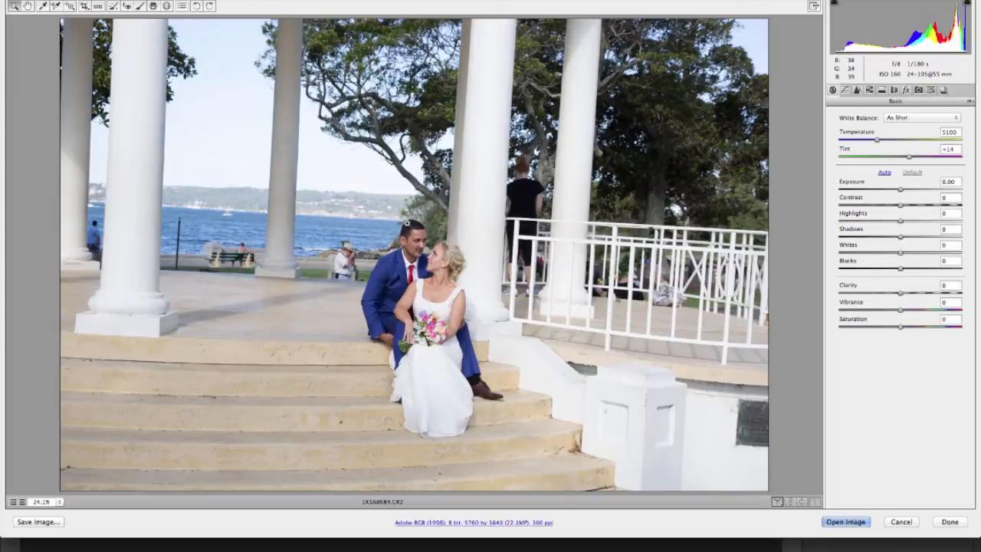
# Straighten the wedding photo by a line drawn across the scene and open the image in Photoshop
pyautogui.click(100, 8)
pyautogui.moveTo(195, 208); pyautogui.dragTo(541, 228)
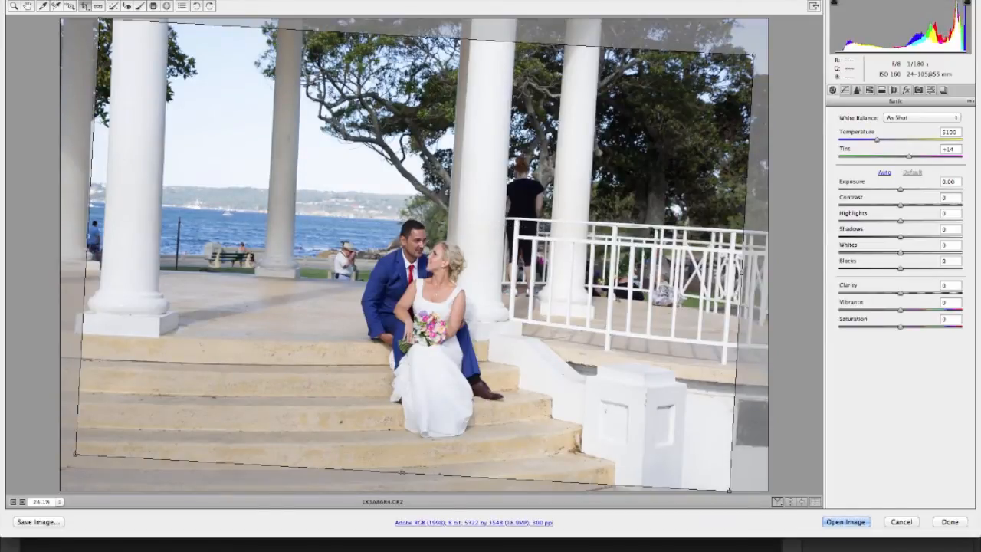
pyautogui.click(30, 8)
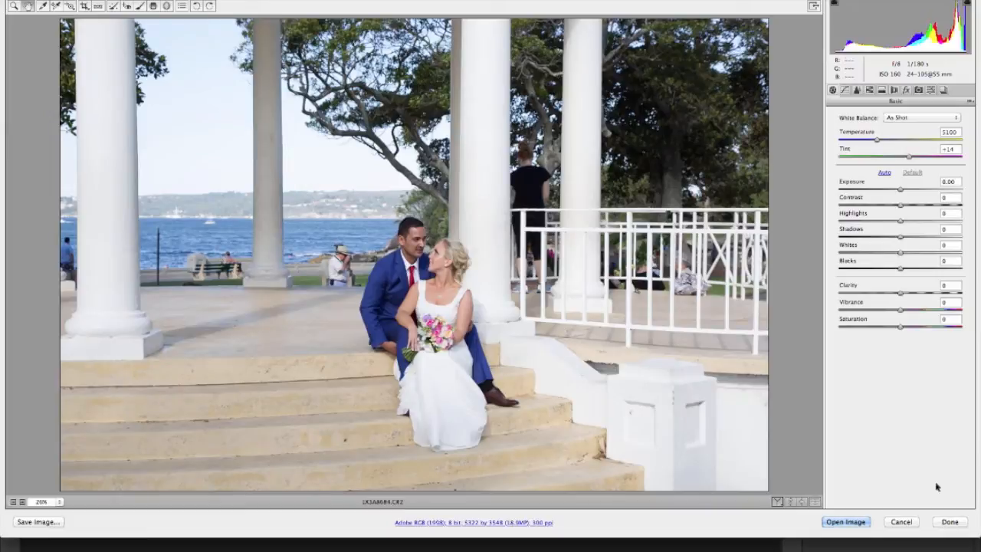
pyautogui.click(846, 523)
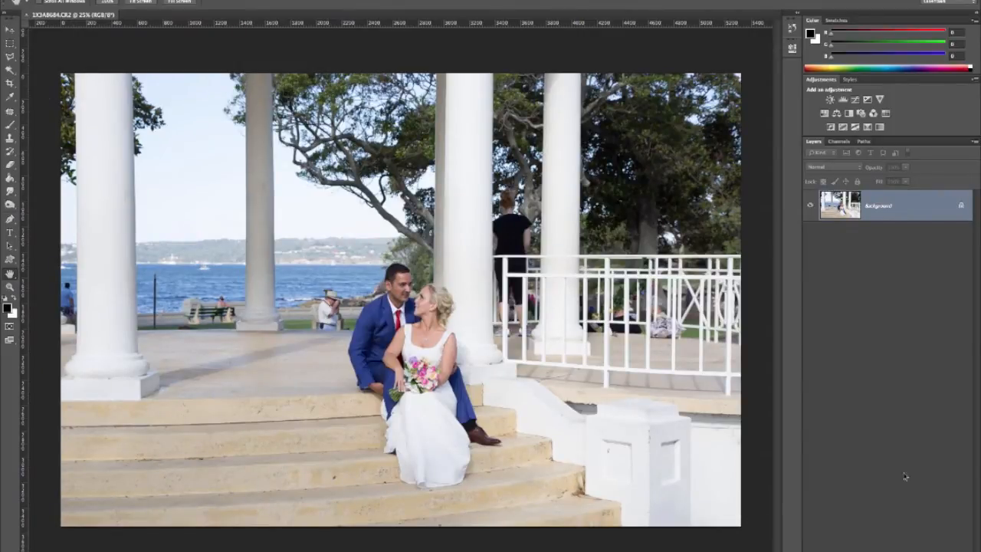
# Duplicate the Background layer and add a new empty layer above the copy
pyautogui.rightClick(902, 207)
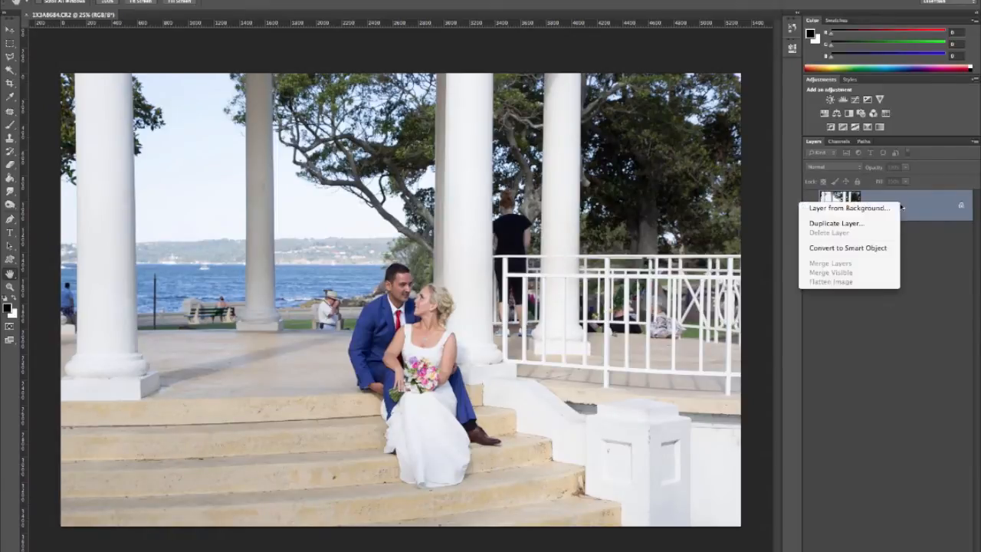
pyautogui.click(874, 223)
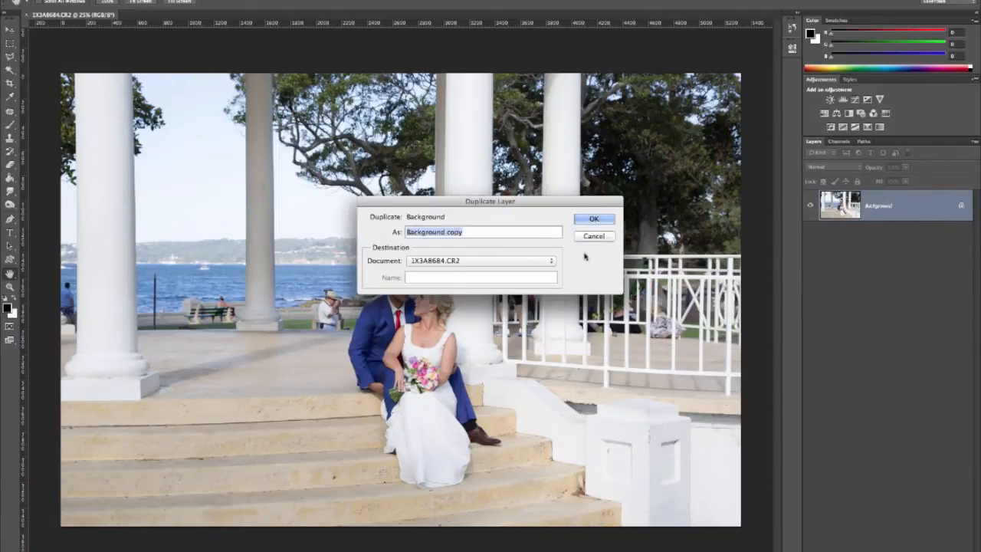
pyautogui.click(602, 220)
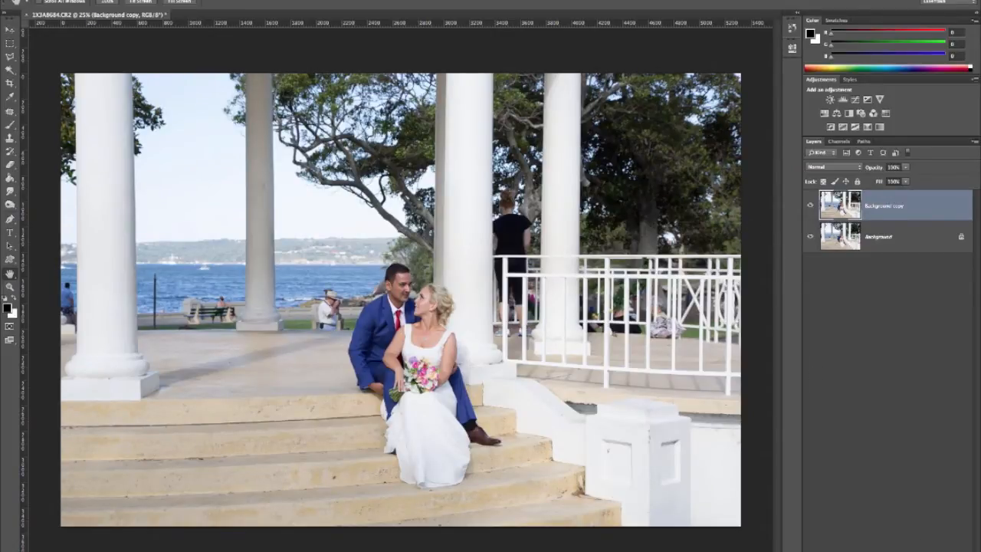
pyautogui.hotkey('ctrl', 'shift', 'alt', 'n')
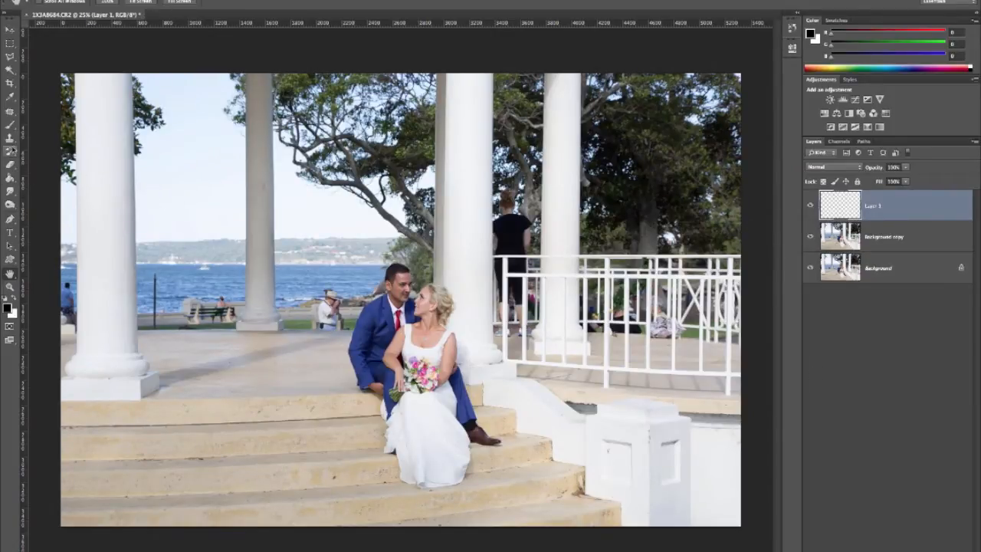
# Choose the Brush tool and set the foreground colour to bright red
pyautogui.click(10, 124)
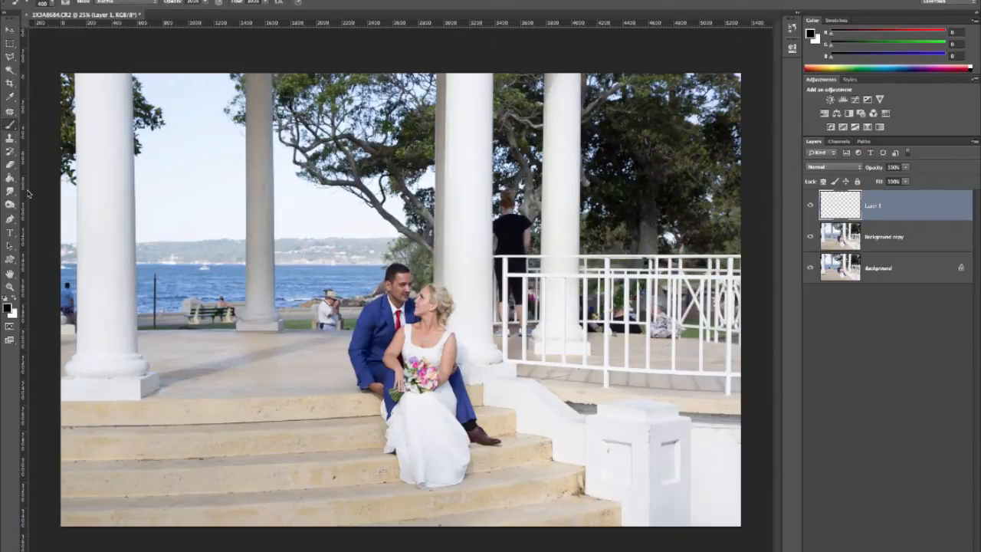
pyautogui.click(7, 307)
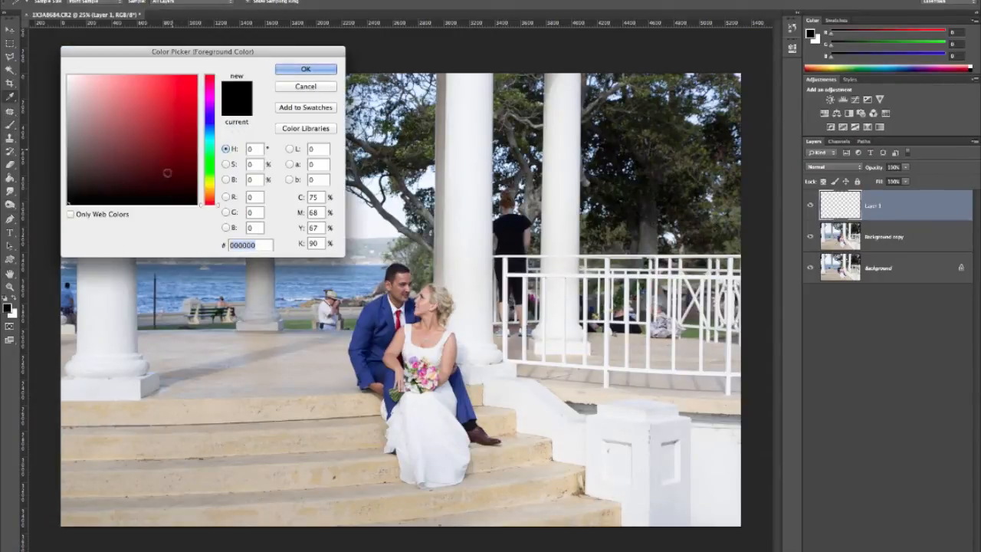
pyautogui.click(189, 78)
pyautogui.click(306, 69)
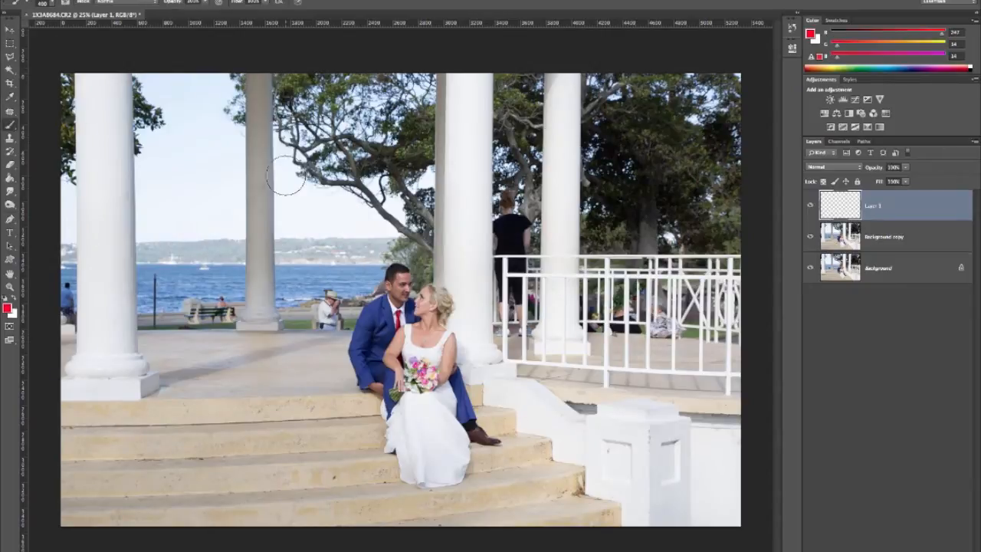
# Mark the standing woman, the photographer, the bench and the other bystanders in red with a much smaller brush on the empty layer
pyautogui.press('[')
pyautogui.press('[')
pyautogui.press('[')
pyautogui.press('[')
pyautogui.press('[')
pyautogui.press('[')
pyautogui.press('[')
pyautogui.press('[')
pyautogui.moveTo(537, 201)
pyautogui.mouseDown()
pyautogui.moveTo(496, 189)
pyautogui.moveTo(482, 265)
pyautogui.moveTo(546, 263)
pyautogui.moveTo(538, 205)
pyautogui.mouseUp()
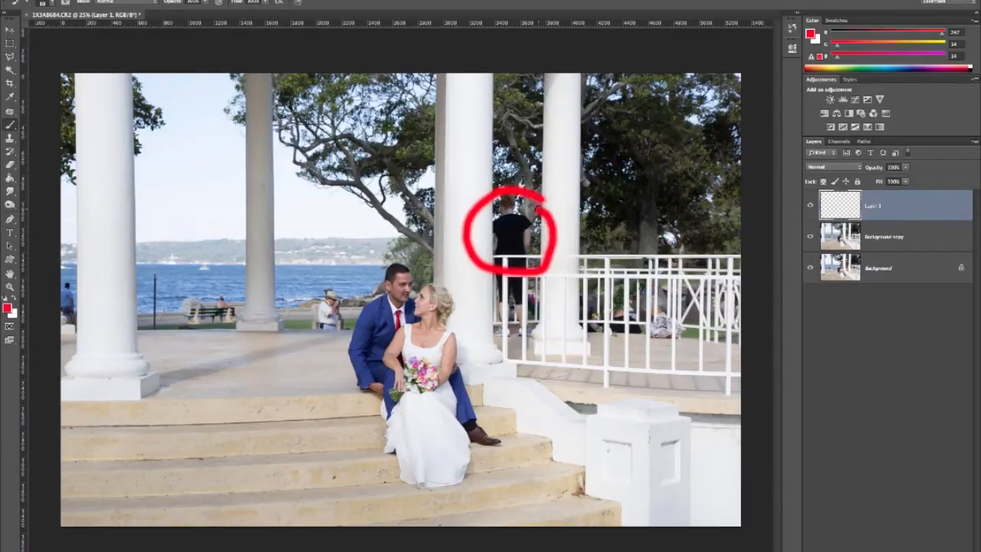
pyautogui.moveTo(340, 284)
pyautogui.mouseDown()
pyautogui.moveTo(301, 285)
pyautogui.moveTo(311, 333)
pyautogui.moveTo(357, 337)
pyautogui.moveTo(367, 302)
pyautogui.moveTo(319, 285)
pyautogui.mouseUp()
pyautogui.moveTo(241, 290)
pyautogui.mouseDown()
pyautogui.moveTo(162, 297)
pyautogui.moveTo(184, 331)
pyautogui.moveTo(227, 326)
pyautogui.moveTo(238, 291)
pyautogui.mouseUp()
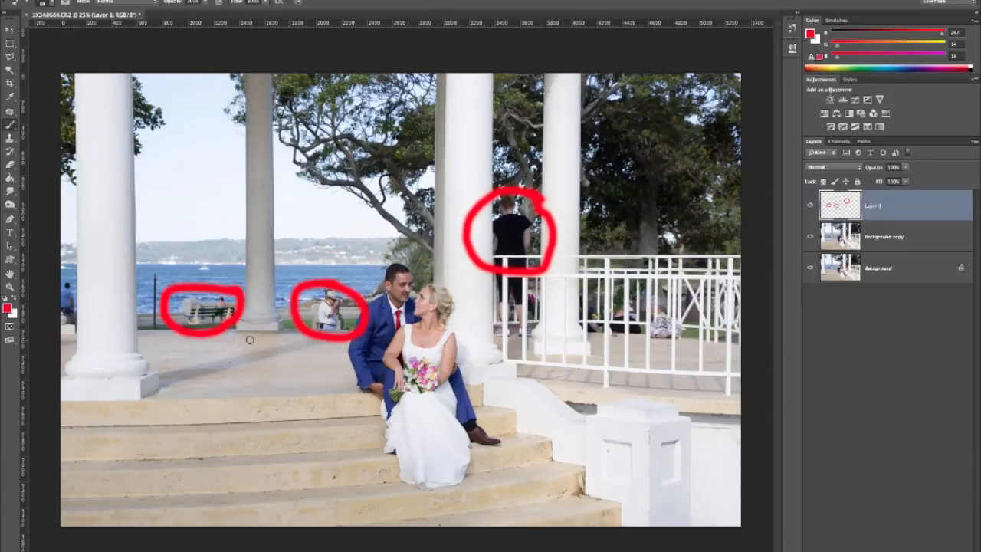
pyautogui.moveTo(65, 310)
pyautogui.mouseDown()
pyautogui.moveTo(67, 279)
pyautogui.moveTo(71, 301)
pyautogui.mouseUp()
pyautogui.moveTo(629, 295)
pyautogui.mouseDown()
pyautogui.moveTo(626, 338)
pyautogui.moveTo(670, 300)
pyautogui.moveTo(691, 339)
pyautogui.moveTo(644, 316)
pyautogui.mouseUp()
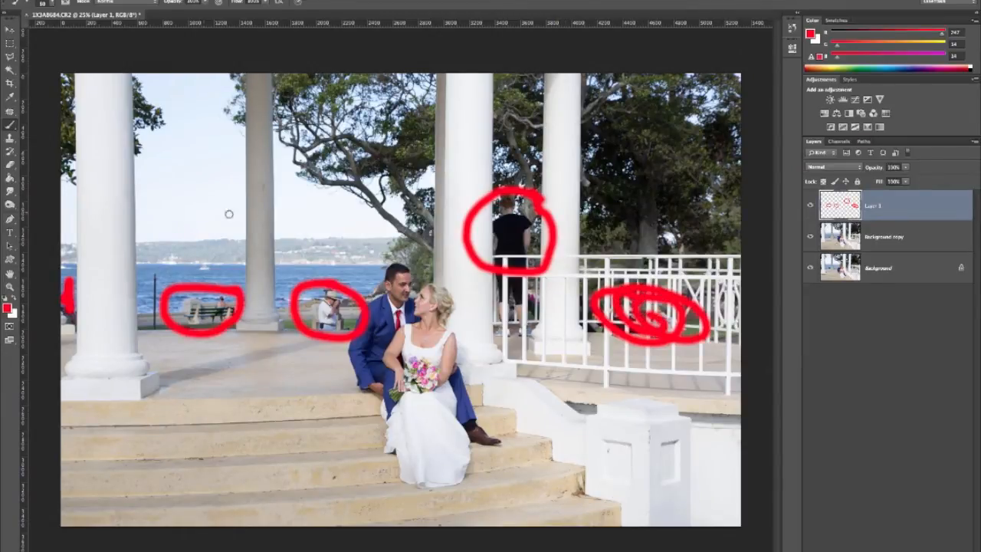
# Paint a rough red crop frame around the couple and the columns beside them, and hide the markup layer
pyautogui.moveTo(62, 170)
pyautogui.mouseDown()
pyautogui.moveTo(380, 197)
pyautogui.moveTo(531, 185)
pyautogui.moveTo(525, 526)
pyautogui.mouseUp()
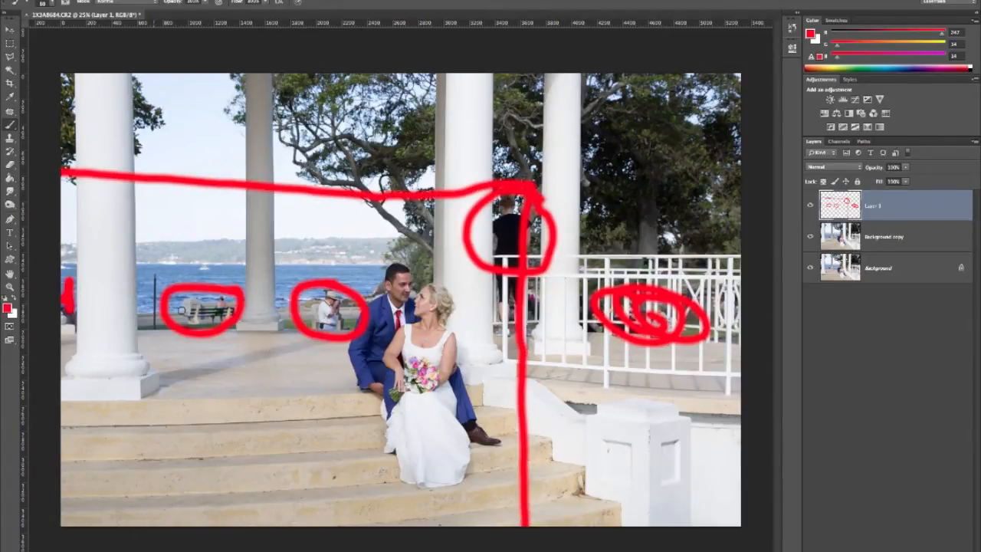
pyautogui.moveTo(114, 175)
pyautogui.mouseDown()
pyautogui.moveTo(141, 361)
pyautogui.moveTo(130, 447)
pyautogui.moveTo(181, 502)
pyautogui.moveTo(204, 515)
pyautogui.moveTo(374, 497)
pyautogui.moveTo(525, 499)
pyautogui.mouseUp()
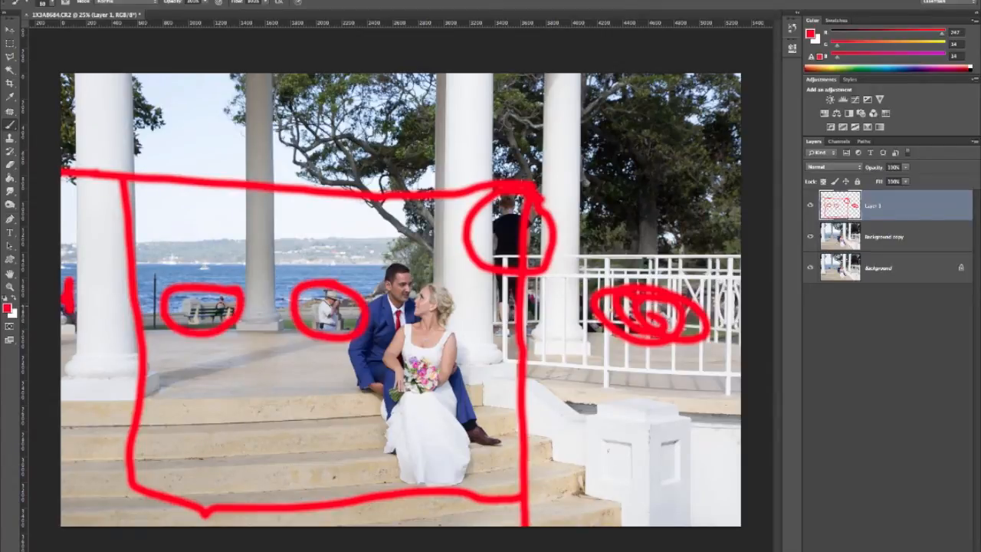
pyautogui.click(811, 207)
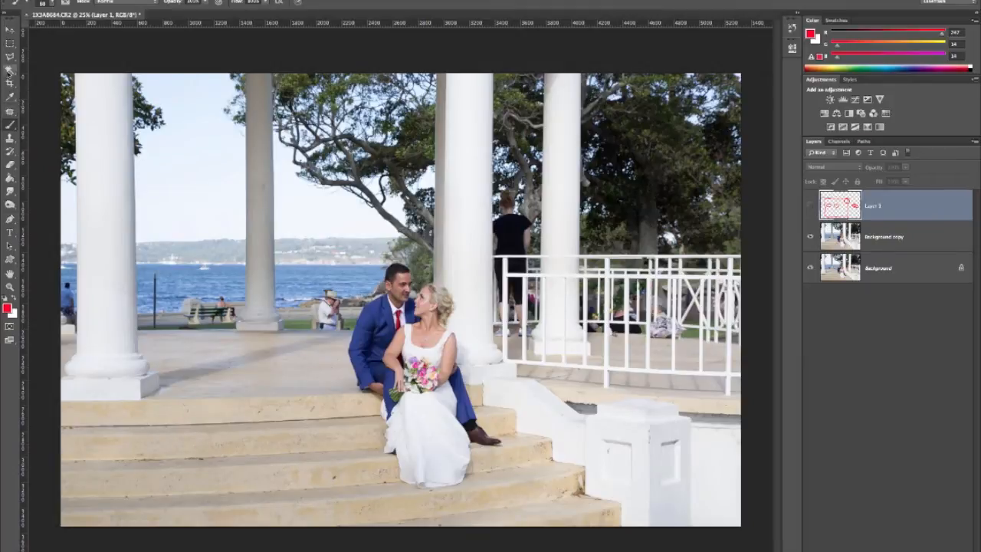
# Start the Crop tool with the Background layer selected and constrain the crop to Original Ratio
pyautogui.click(10, 87)
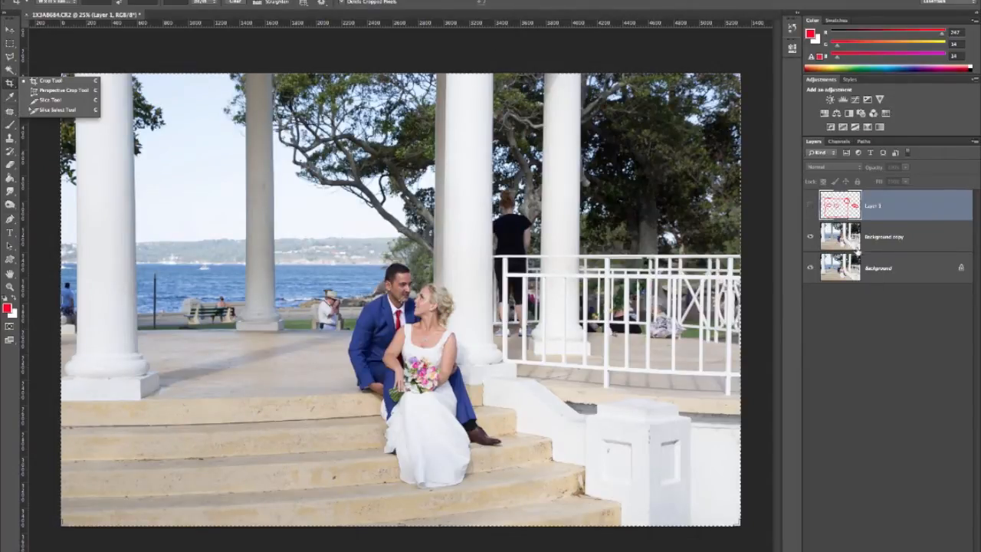
pyautogui.click(889, 271)
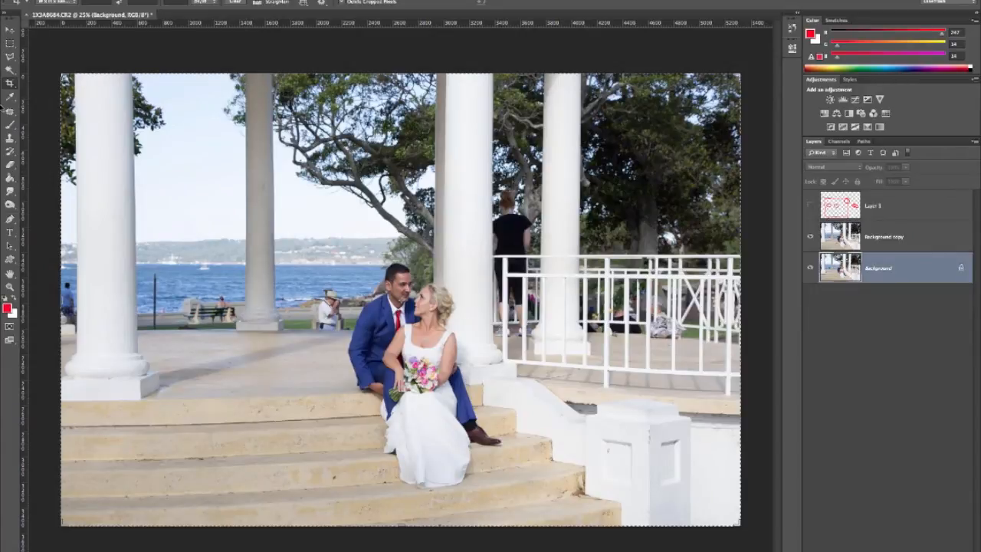
pyautogui.click(10, 85)
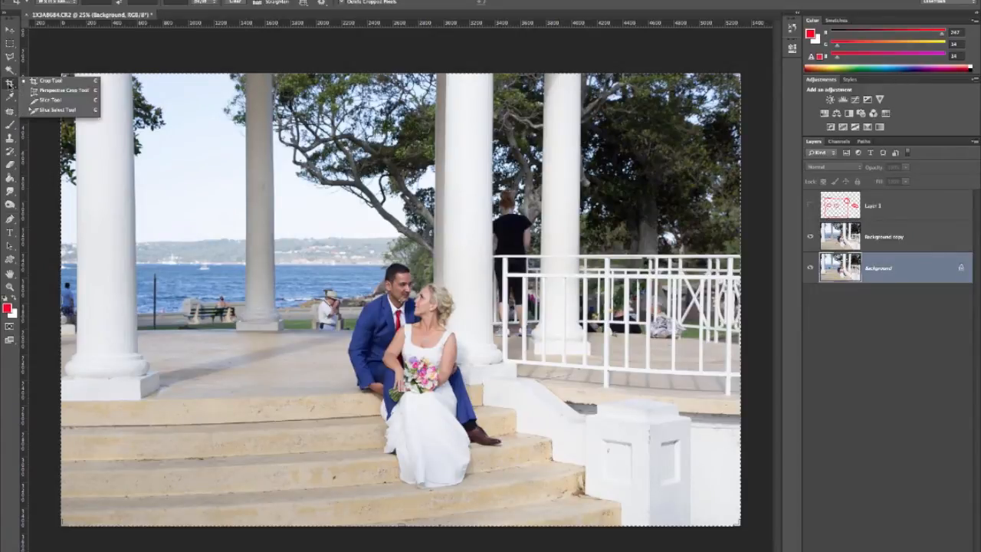
pyautogui.click(47, 83)
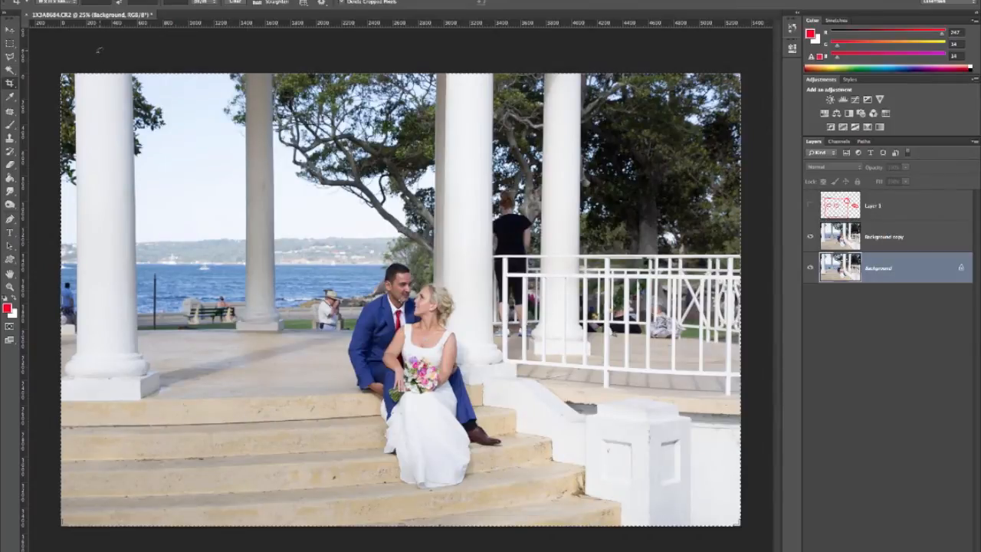
pyautogui.click(76, 2)
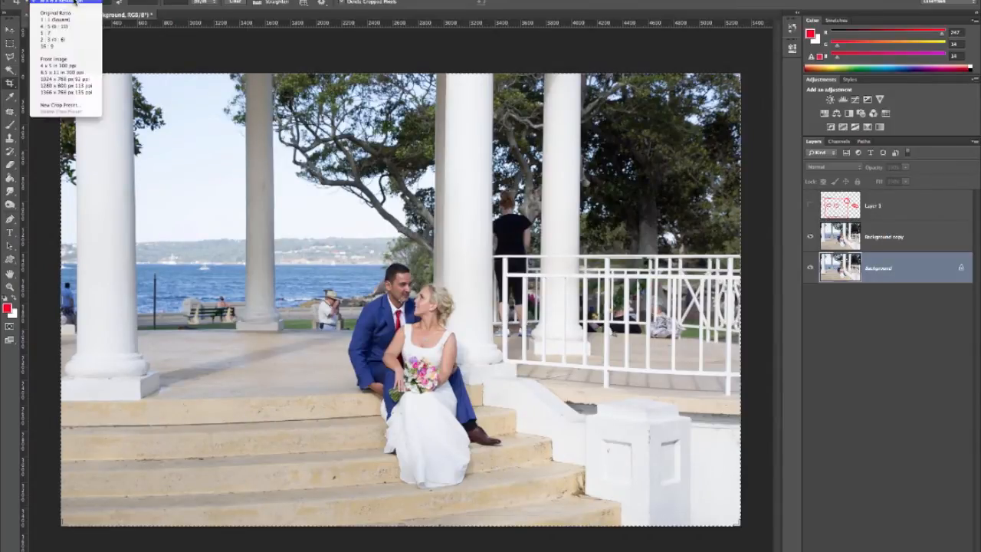
pyautogui.click(74, 13)
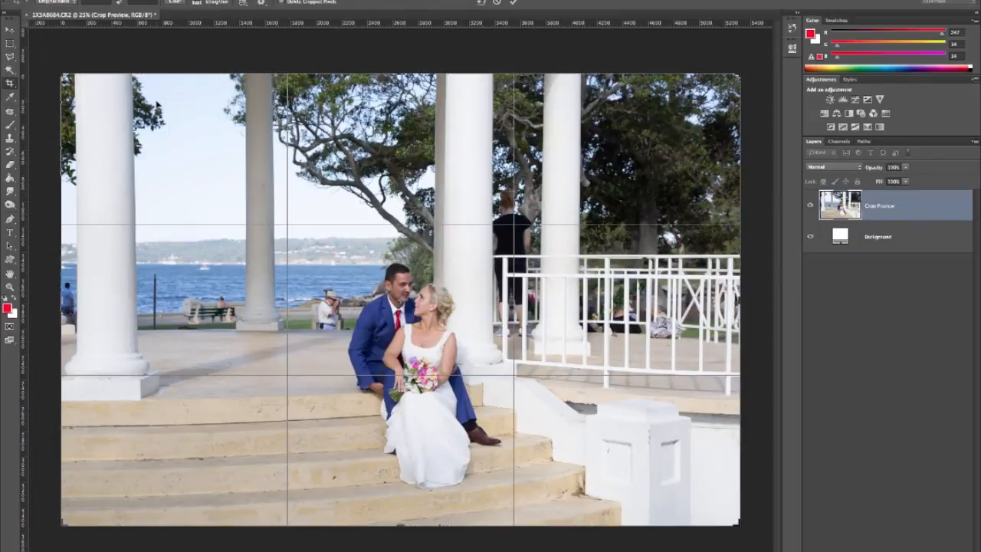
# Crop the photo tighter with the couple toward the right side, and briefly show the markup layer to check the result
pyautogui.moveTo(63, 74); pyautogui.dragTo(109, 105)
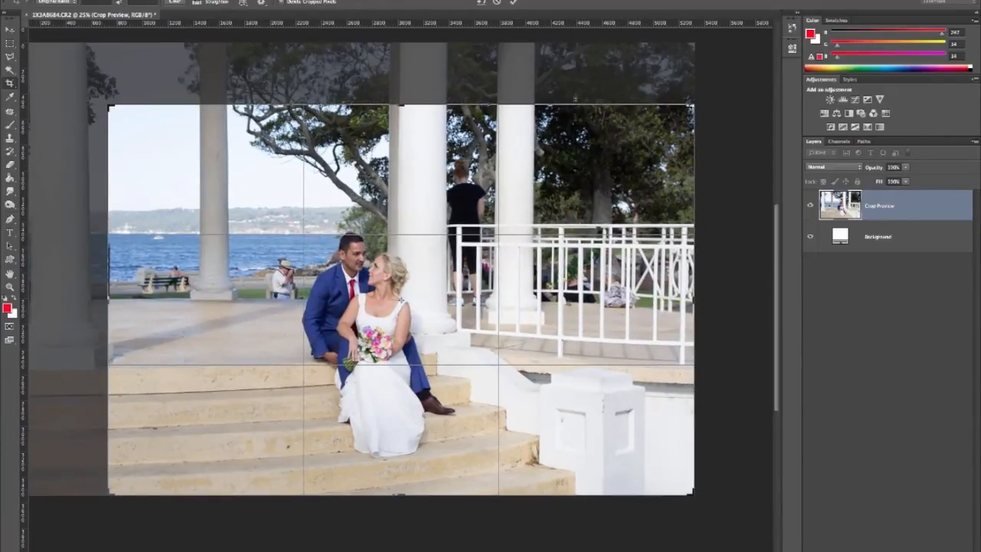
pyautogui.moveTo(693, 105); pyautogui.dragTo(636, 145)
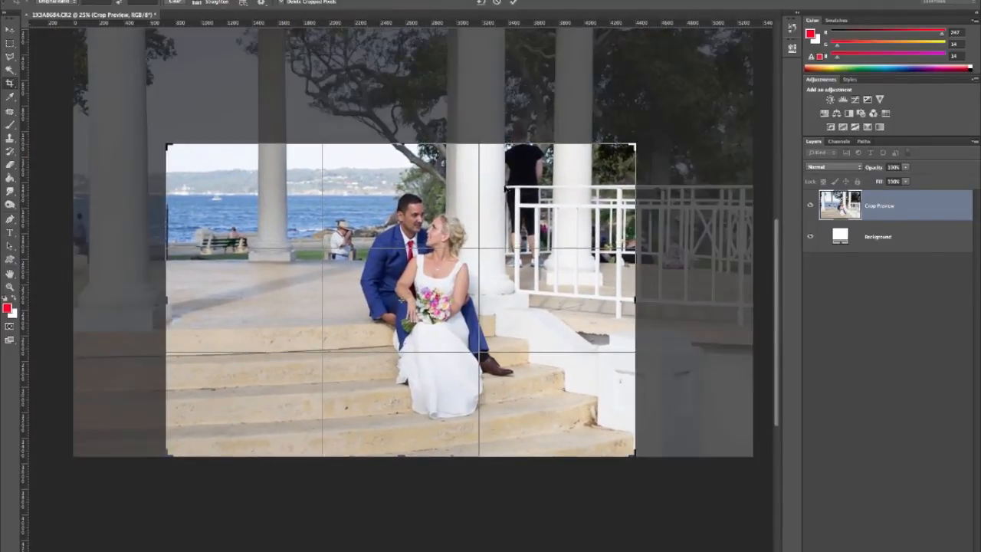
pyautogui.moveTo(387, 269); pyautogui.dragTo(487, 279)
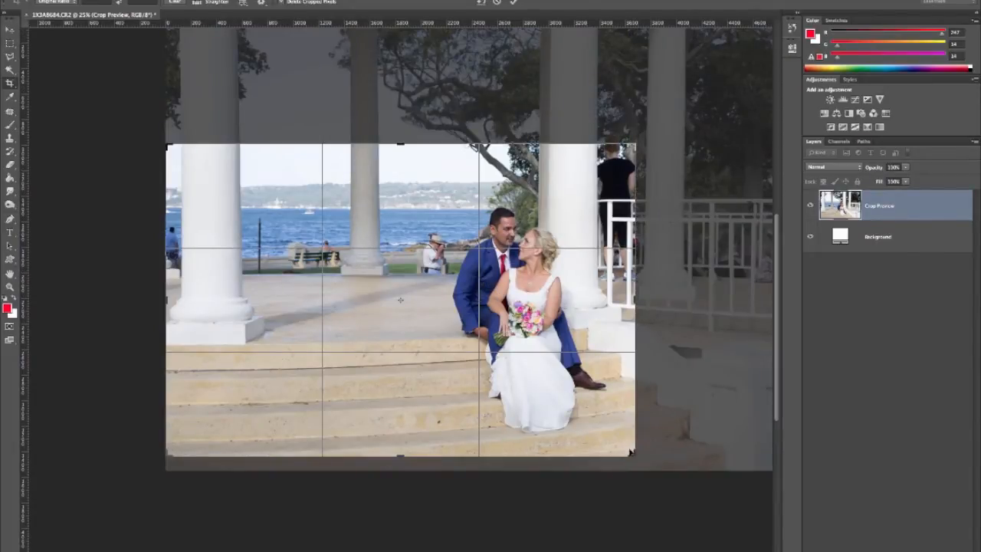
pyautogui.moveTo(632, 453); pyautogui.dragTo(622, 446)
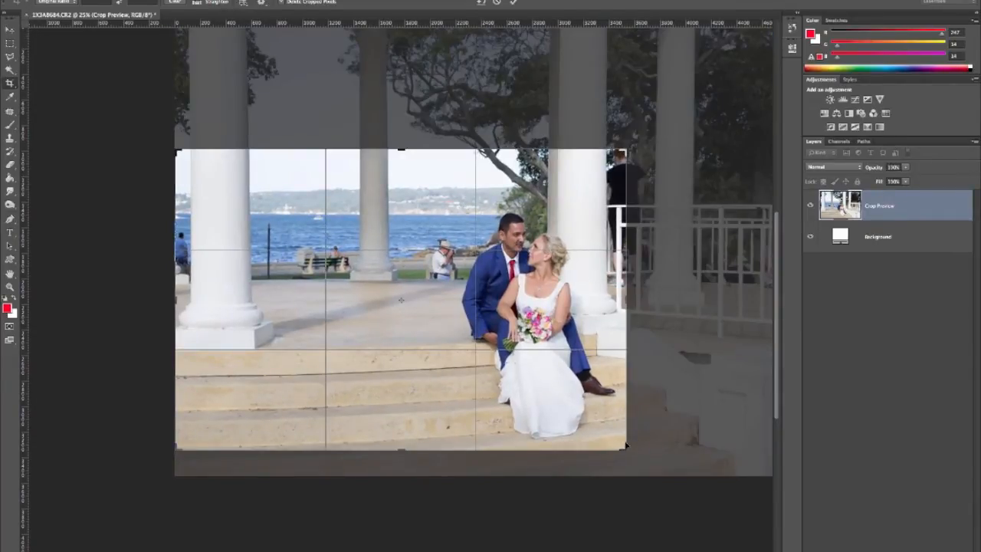
pyautogui.click(514, 3)
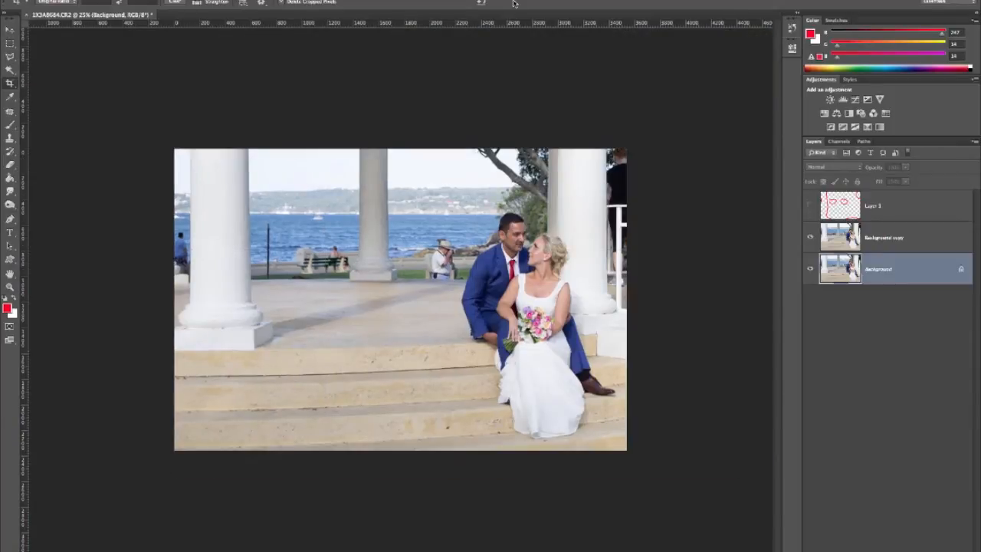
pyautogui.click(809, 206)
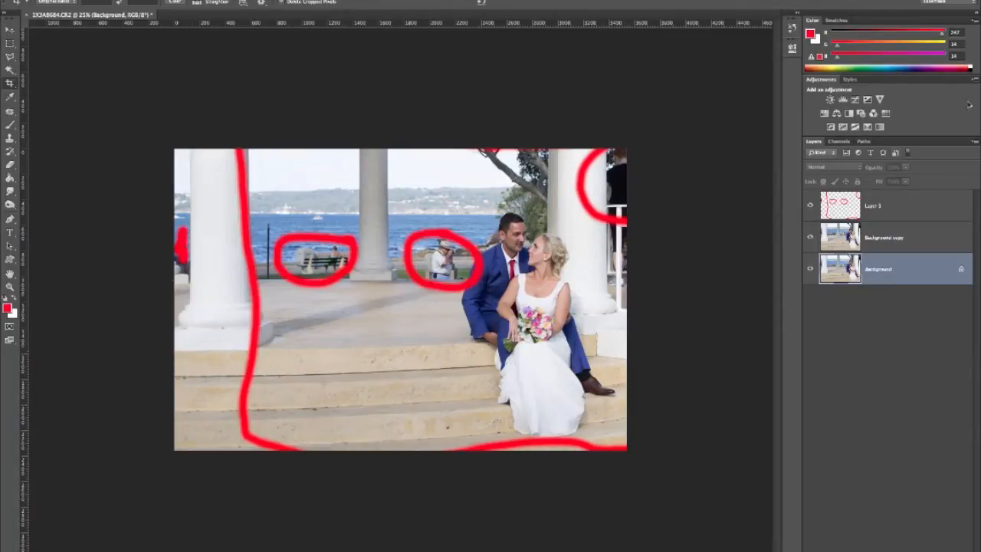
pyautogui.click(810, 205)
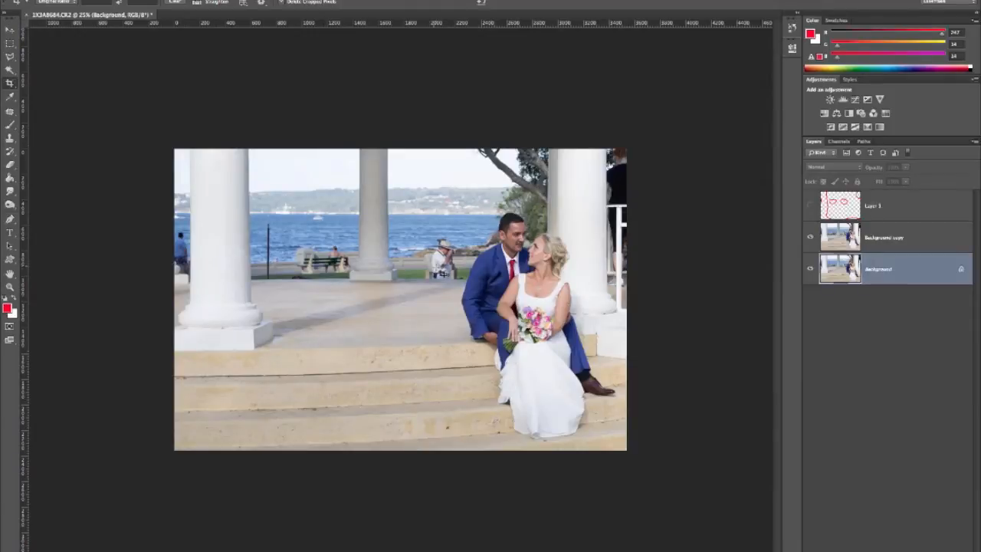
# Duplicate the Background copy layer and rename the duplicate "remove"
pyautogui.click(917, 212)
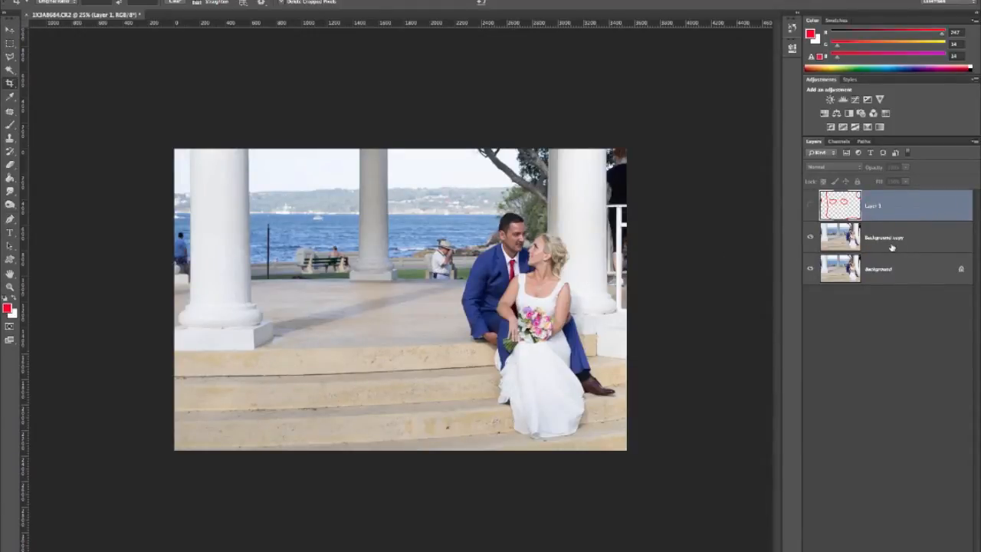
pyautogui.click(908, 246)
pyautogui.rightClick(920, 239)
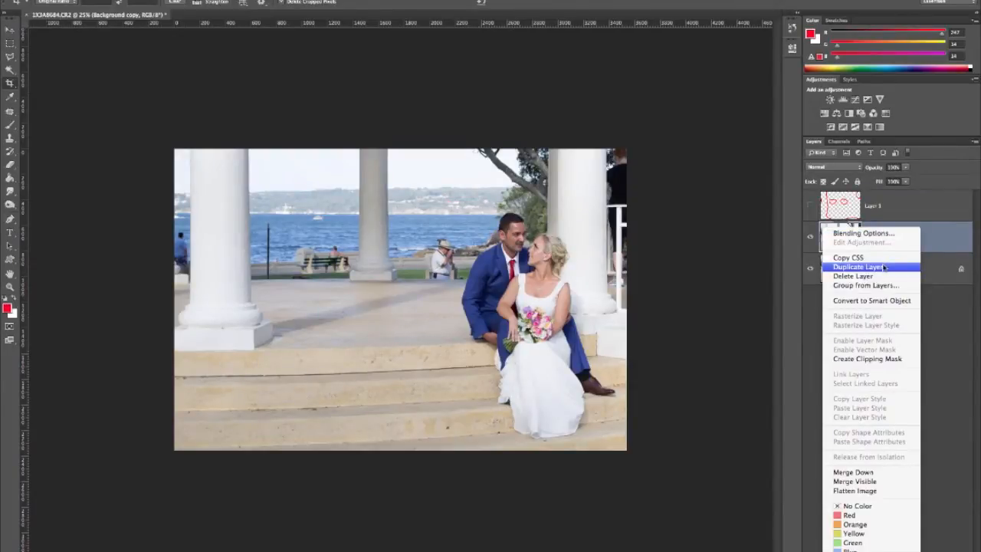
pyautogui.click(884, 266)
pyautogui.click(596, 219)
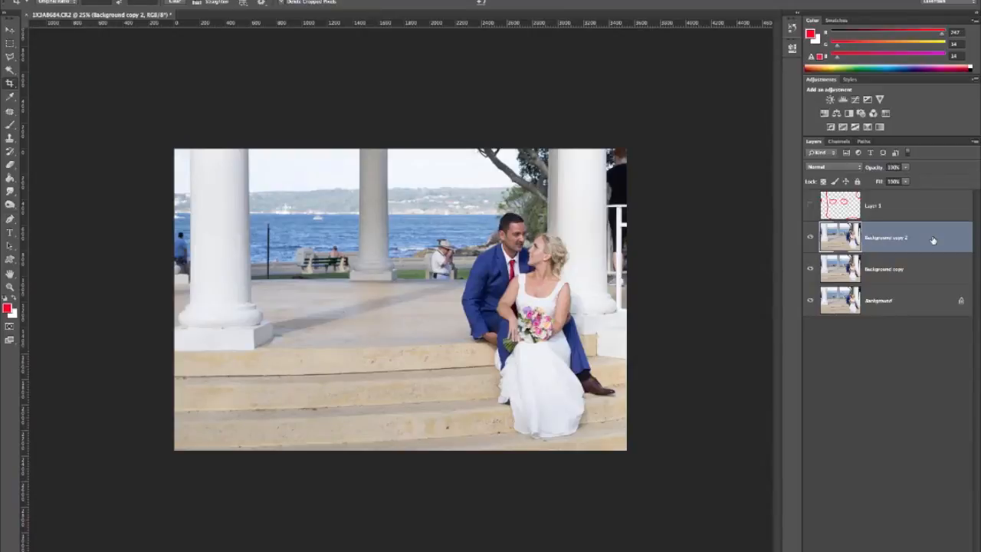
pyautogui.doubleClick(890, 239)
pyautogui.write('C')
pyautogui.press('Return')
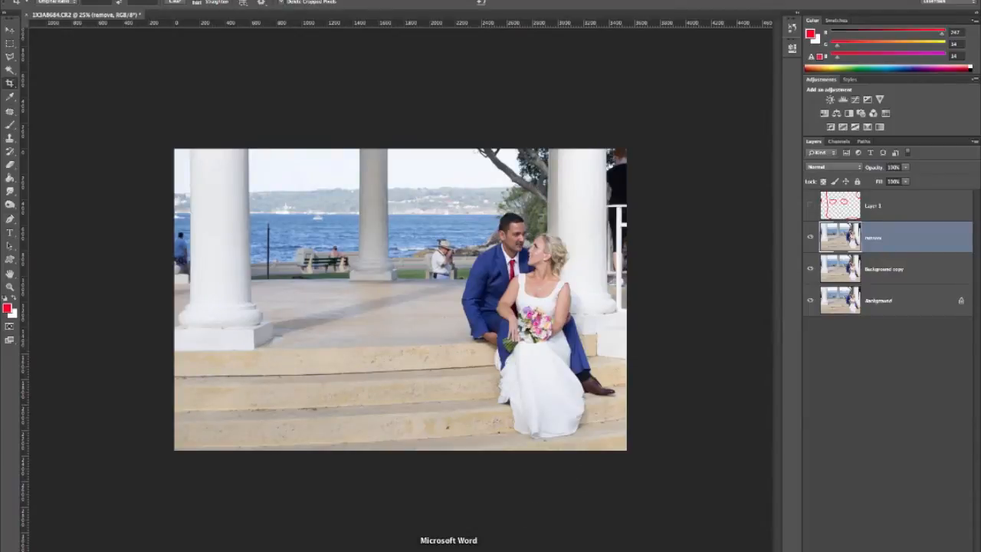
# Quit Microsoft Word, which is running in the background
pyautogui.rightClick(448, 549)
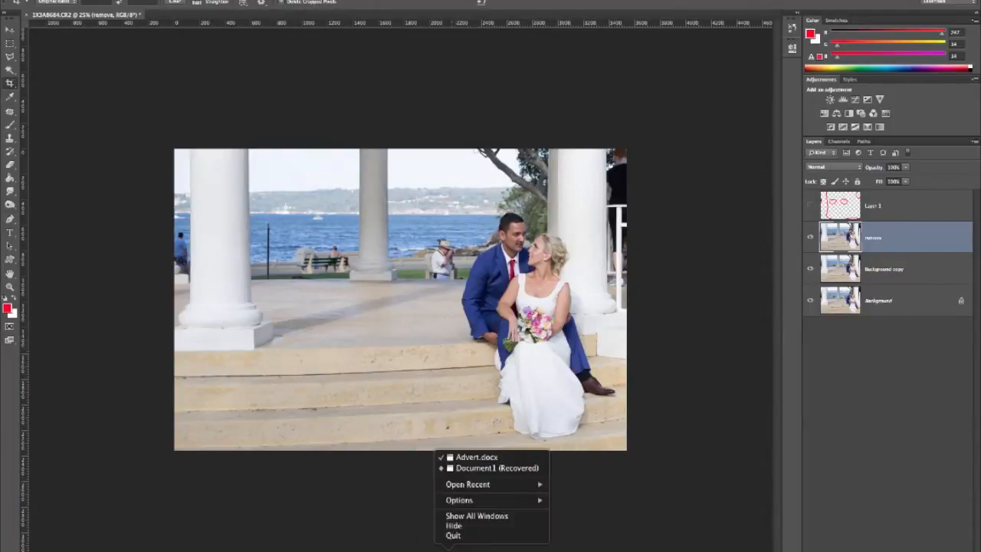
pyautogui.click(464, 538)
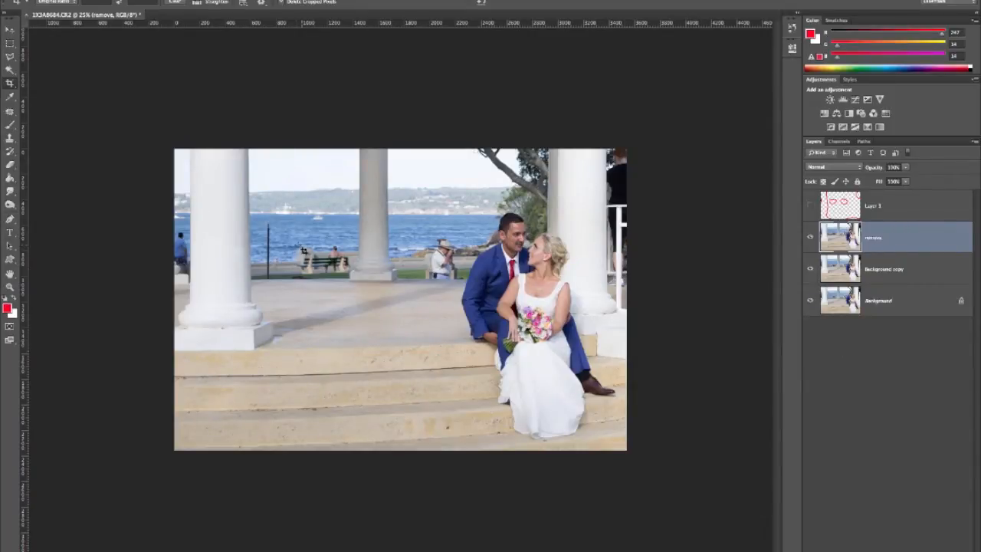
# Start the Clone Stamp with a 25 px brush and sample the water beside the head of the woman on the bench
pyautogui.scroll(10, 323, 241)
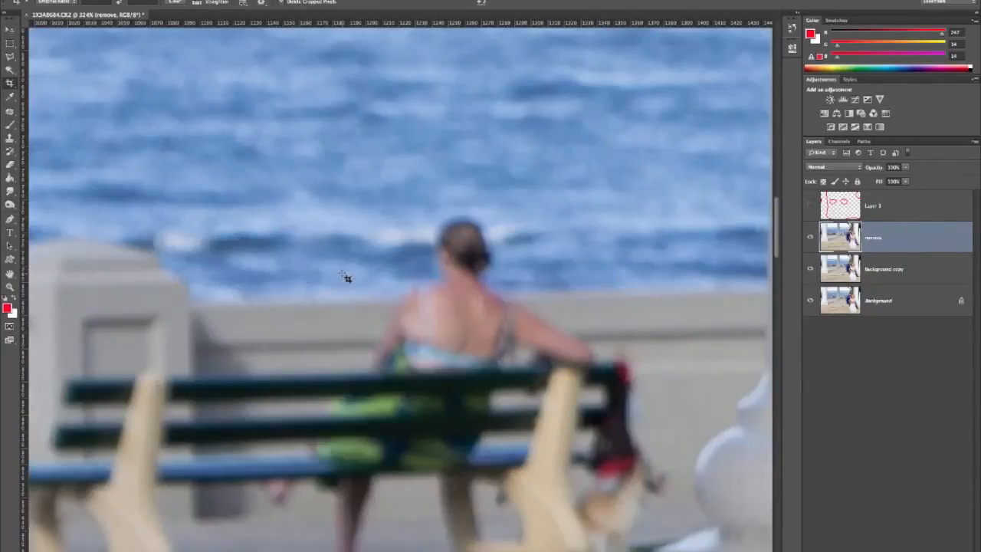
pyautogui.scroll(-1, 346, 278)
pyautogui.moveTo(362, 336); pyautogui.dragTo(391, 245)
pyautogui.moveTo(321, 250); pyautogui.dragTo(351, 254)
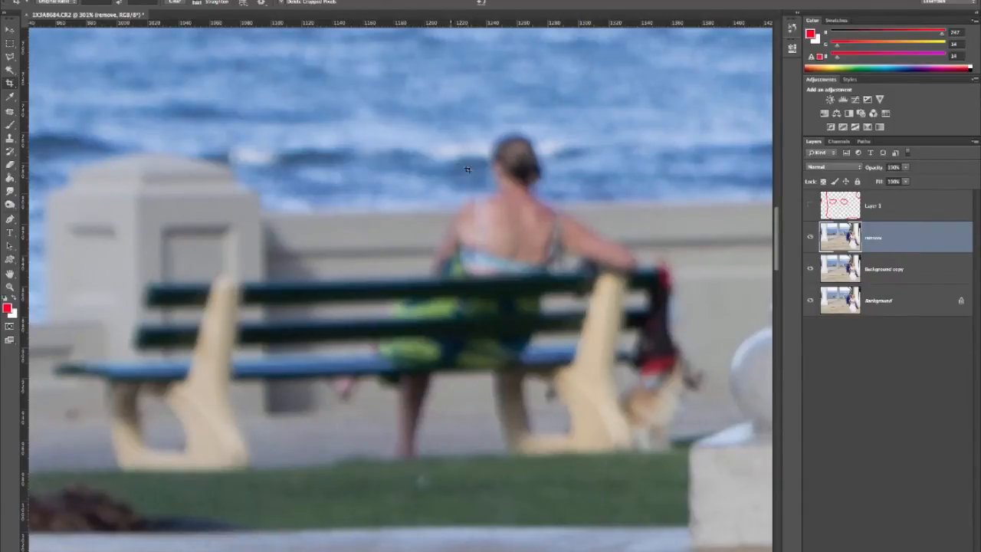
pyautogui.press('s')
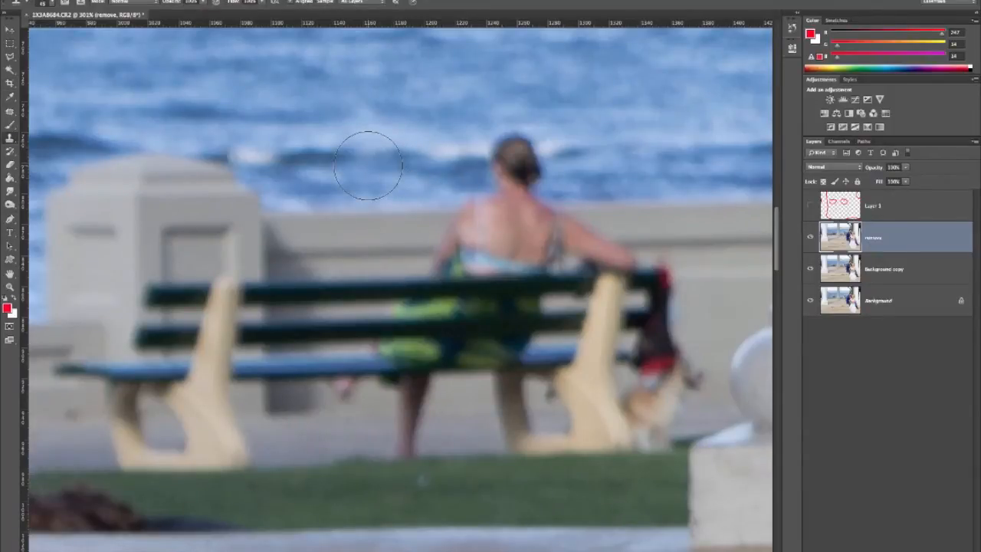
pyautogui.press('[')
pyautogui.keyDown('alt'); pyautogui.click(356, 170); pyautogui.keyUp('alt')
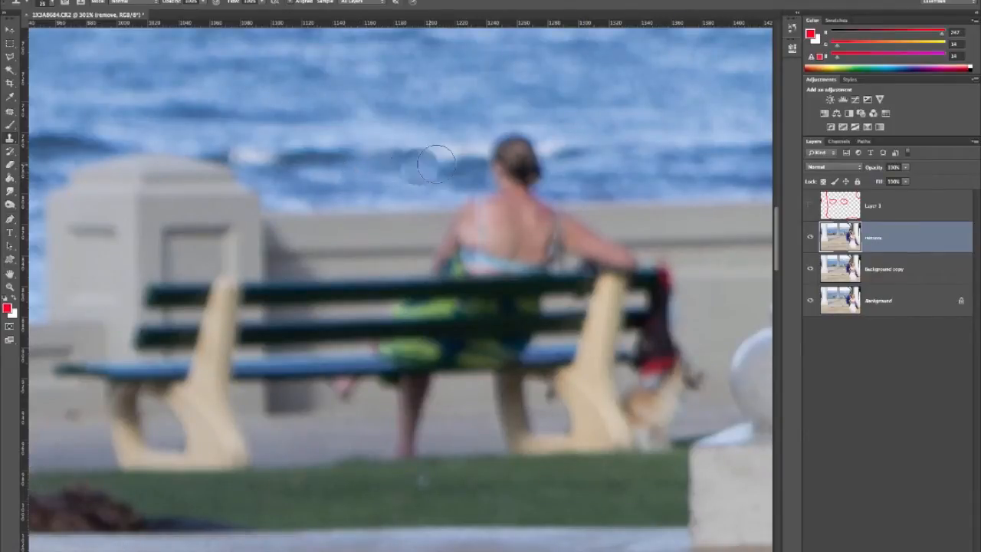
# Switch the Clone Stamp to a soft round brush with reduced opacity, undoing the hard-edged test stroke over the woman's head
pyautogui.moveTo(506, 164)
pyautogui.mouseDown()
pyautogui.moveTo(513, 153)
pyautogui.moveTo(530, 177)
pyautogui.mouseUp()
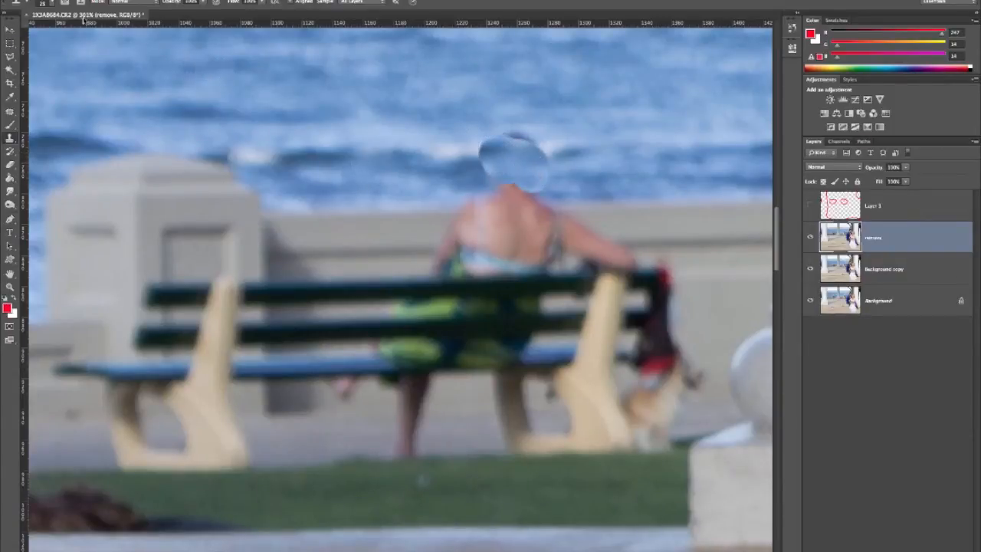
pyautogui.click(43, 3)
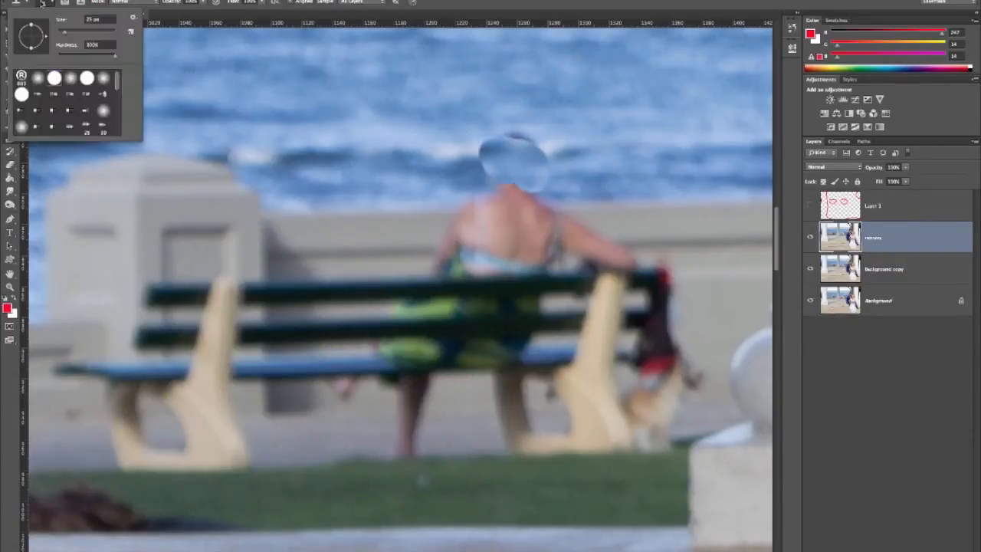
pyautogui.doubleClick(70, 79)
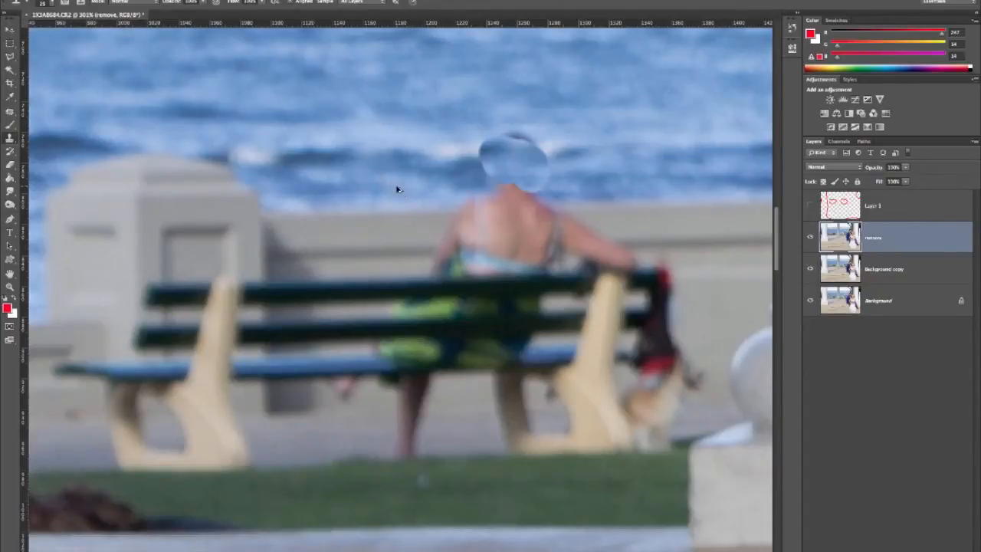
pyautogui.hotkey('ctrl', 'z')
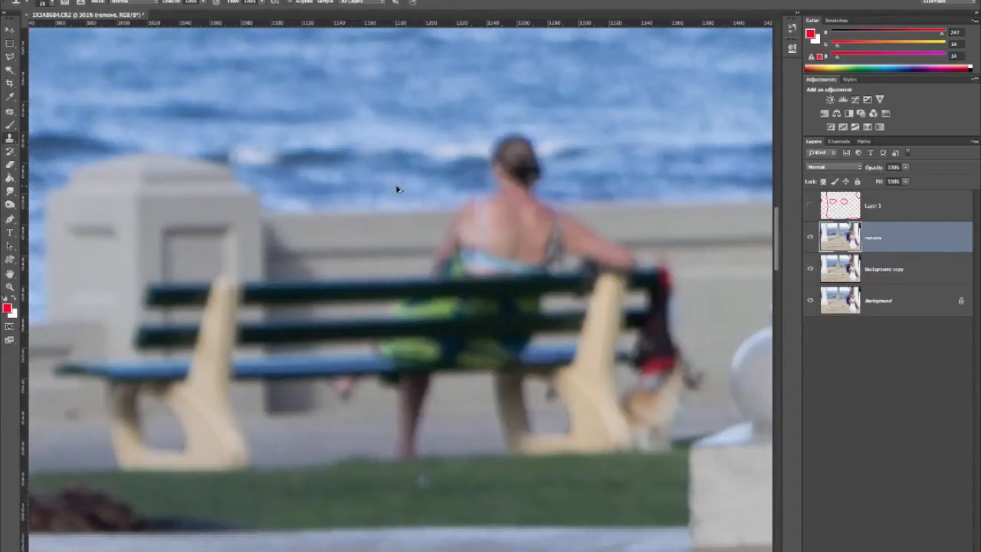
pyautogui.click(204, 4)
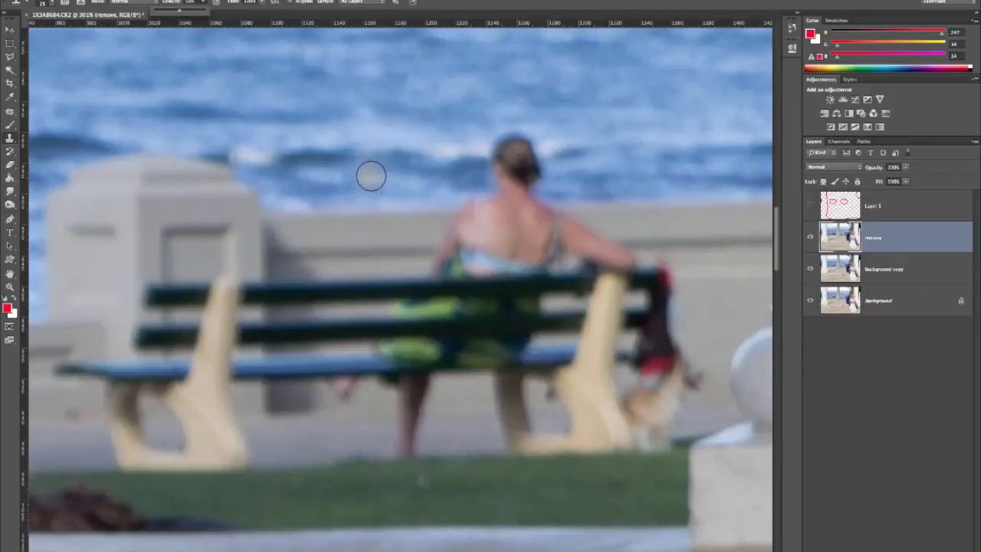
# Clone sea and wall areas over the woman's head, shoulders and outstretched arm above the bench
pyautogui.keyDown('alt'); pyautogui.click(369, 174); pyautogui.keyUp('alt')
pyautogui.moveTo(469, 166)
pyautogui.mouseDown()
pyautogui.moveTo(523, 220)
pyautogui.moveTo(529, 145)
pyautogui.moveTo(522, 171)
pyautogui.moveTo(536, 203)
pyautogui.moveTo(506, 213)
pyautogui.moveTo(519, 220)
pyautogui.moveTo(460, 222)
pyautogui.moveTo(490, 239)
pyautogui.moveTo(481, 245)
pyautogui.moveTo(521, 243)
pyautogui.moveTo(456, 259)
pyautogui.mouseUp()
pyautogui.moveTo(538, 245)
pyautogui.mouseDown()
pyautogui.moveTo(460, 253)
pyautogui.moveTo(497, 253)
pyautogui.moveTo(503, 242)
pyautogui.moveTo(465, 241)
pyautogui.moveTo(514, 228)
pyautogui.moveTo(520, 215)
pyautogui.moveTo(581, 184)
pyautogui.moveTo(558, 167)
pyautogui.moveTo(487, 150)
pyautogui.moveTo(496, 145)
pyautogui.moveTo(473, 151)
pyautogui.moveTo(477, 171)
pyautogui.moveTo(442, 155)
pyautogui.moveTo(549, 161)
pyautogui.moveTo(513, 206)
pyautogui.moveTo(409, 233)
pyautogui.moveTo(548, 258)
pyautogui.moveTo(680, 240)
pyautogui.mouseUp()
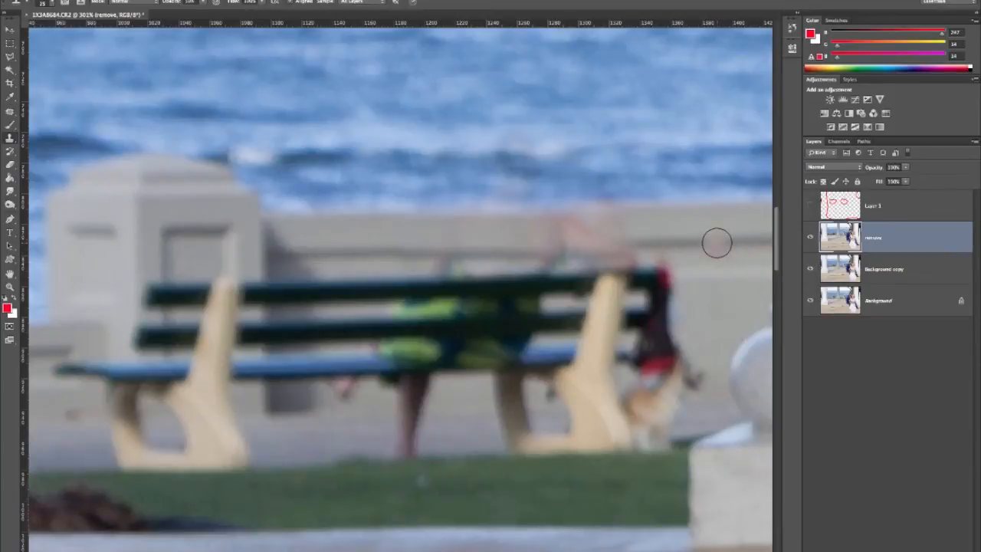
pyautogui.keyDown('alt'); pyautogui.click(716, 242); pyautogui.keyUp('alt')
pyautogui.moveTo(657, 240)
pyautogui.mouseDown()
pyautogui.moveTo(494, 242)
pyautogui.moveTo(661, 238)
pyautogui.moveTo(560, 232)
pyautogui.moveTo(605, 204)
pyautogui.moveTo(524, 220)
pyautogui.moveTo(524, 231)
pyautogui.moveTo(557, 248)
pyautogui.moveTo(484, 240)
pyautogui.moveTo(503, 233)
pyautogui.moveTo(565, 254)
pyautogui.moveTo(595, 251)
pyautogui.moveTo(553, 232)
pyautogui.moveTo(454, 244)
pyautogui.moveTo(474, 234)
pyautogui.moveTo(475, 247)
pyautogui.moveTo(405, 243)
pyautogui.moveTo(470, 253)
pyautogui.moveTo(502, 242)
pyautogui.moveTo(501, 190)
pyautogui.moveTo(436, 179)
pyautogui.moveTo(507, 151)
pyautogui.moveTo(488, 141)
pyautogui.moveTo(513, 148)
pyautogui.moveTo(451, 162)
pyautogui.moveTo(517, 171)
pyautogui.moveTo(460, 184)
pyautogui.moveTo(380, 177)
pyautogui.mouseUp()
pyautogui.keyDown('alt'); pyautogui.click(604, 204); pyautogui.keyUp('alt')
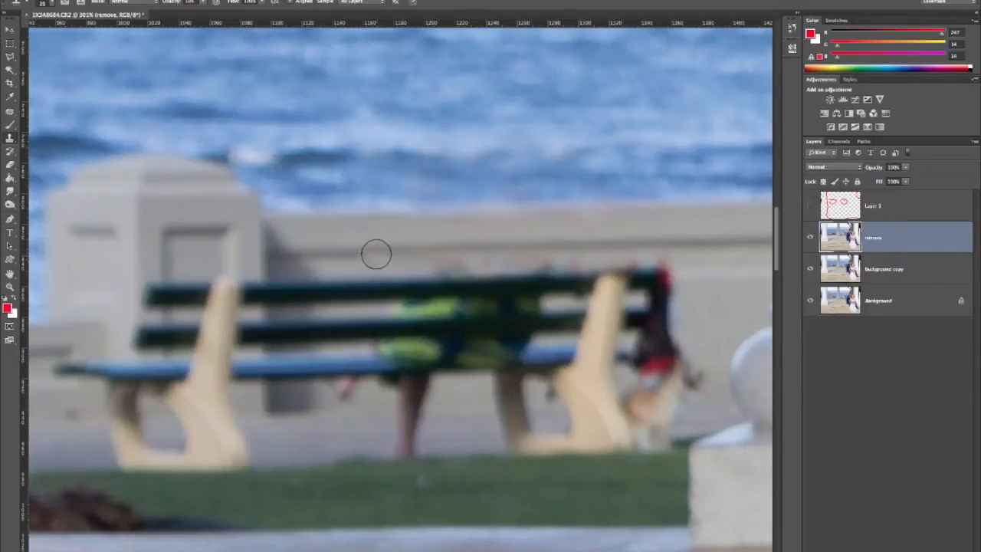
# Clean up the leftover skin-coloured marks on the wall just above the bench's backrest with cloned wall texture
pyautogui.keyDown('alt'); pyautogui.click(372, 251); pyautogui.keyUp('alt')
pyautogui.moveTo(444, 263); pyautogui.dragTo(466, 253)
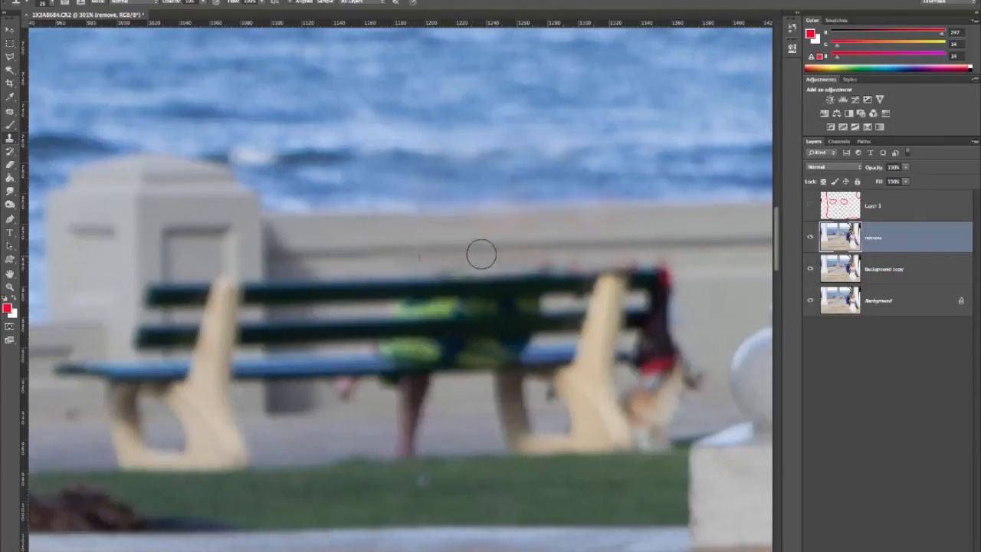
pyautogui.keyDown('alt'); pyautogui.click(425, 262); pyautogui.keyUp('alt')
pyautogui.moveTo(451, 260); pyautogui.dragTo(587, 260)
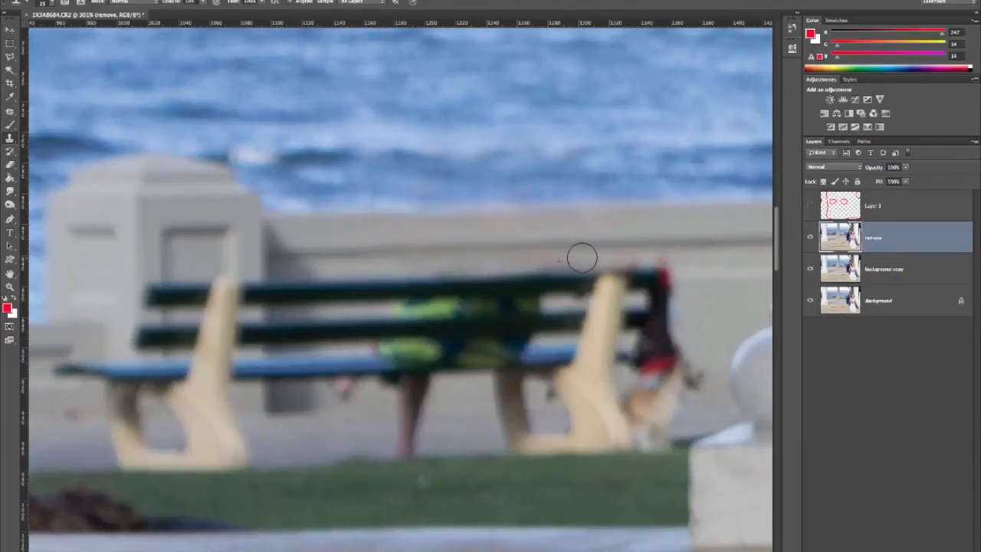
# Clone the clean gap between the two backrest slats over the green clothing showing through it
pyautogui.keyDown('alt'); pyautogui.click(306, 312); pyautogui.keyUp('alt')
pyautogui.moveTo(407, 304)
pyautogui.mouseDown()
pyautogui.moveTo(390, 309)
pyautogui.moveTo(491, 308)
pyautogui.moveTo(360, 313)
pyautogui.moveTo(529, 304)
pyautogui.mouseUp()
pyautogui.keyDown('alt'); pyautogui.click(359, 312); pyautogui.keyUp('alt')
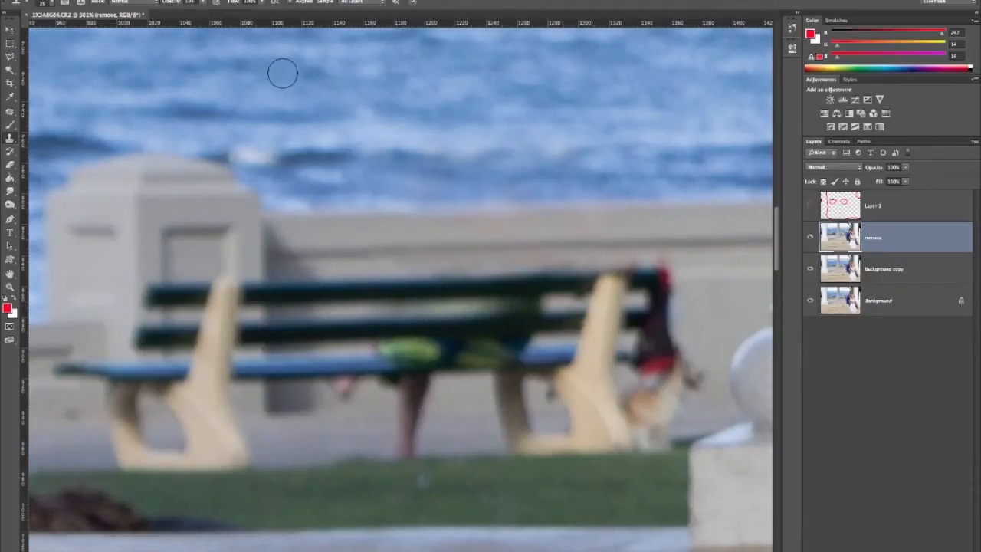
# Raise the Clone Stamp opacity and rebuild the gap between the backrest slats up to the bench's far support, undoing the faulty stroke
pyautogui.click(202, 3)
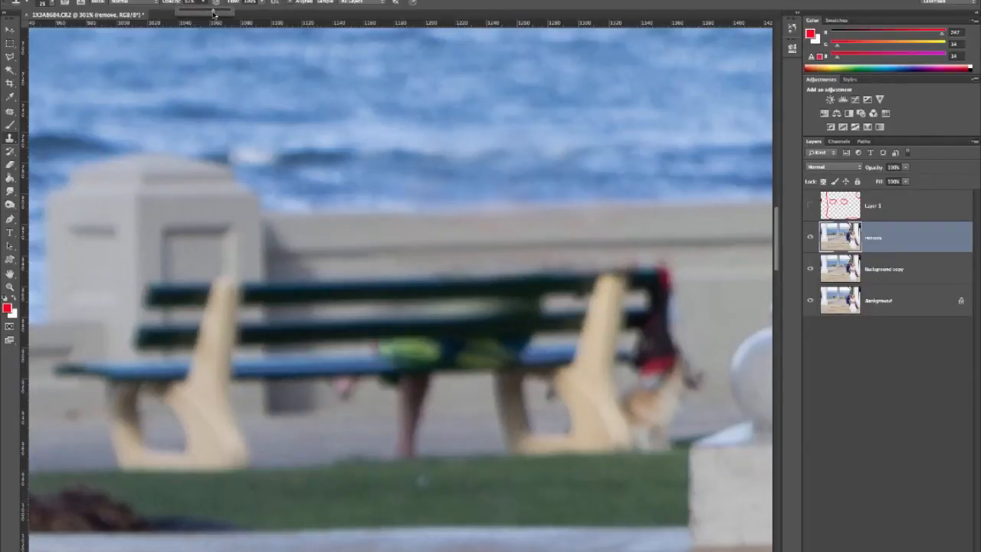
pyautogui.keyDown('alt'); pyautogui.click(375, 311); pyautogui.keyUp('alt')
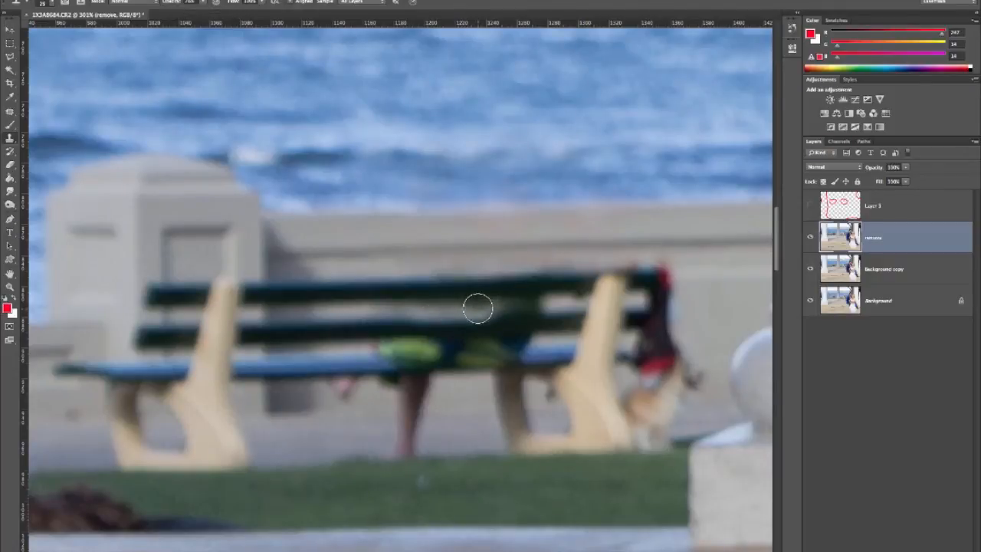
pyautogui.press('super+z')
pyautogui.press('alt+super+z')
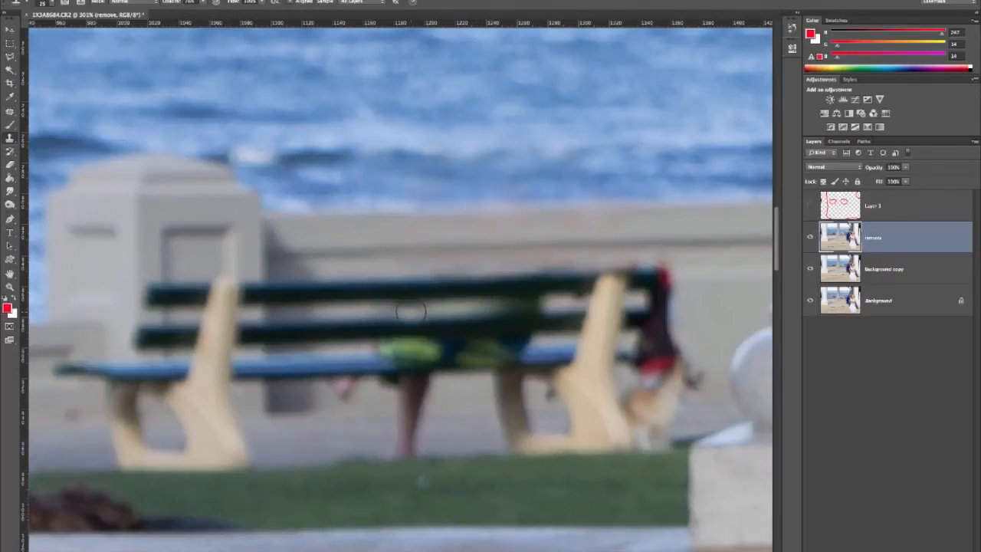
pyautogui.moveTo(395, 309); pyautogui.dragTo(536, 302)
pyautogui.click(526, 299)
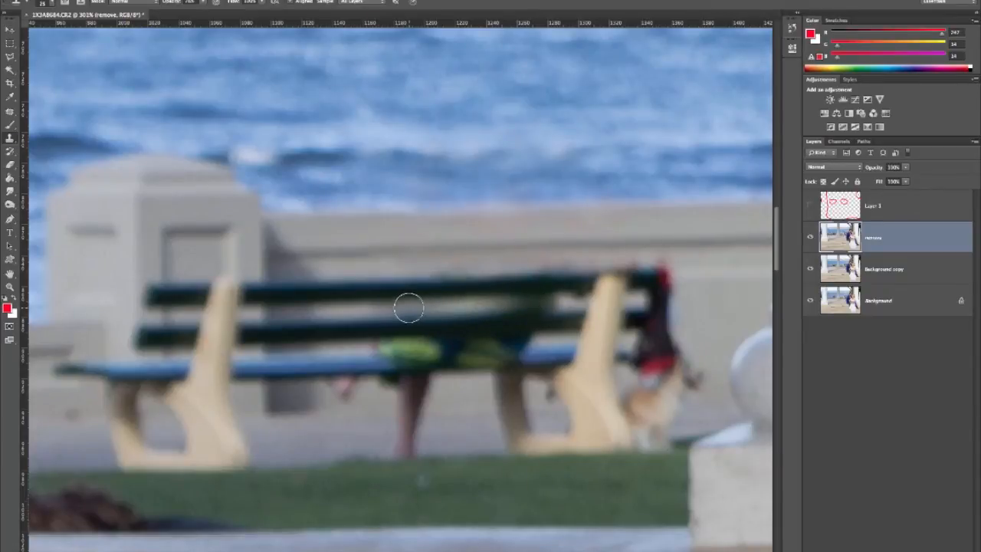
pyautogui.keyDown('alt'); pyautogui.click(353, 309); pyautogui.keyUp('alt')
pyautogui.moveTo(547, 298); pyautogui.dragTo(493, 303)
pyautogui.moveTo(559, 302)
pyautogui.mouseDown()
pyautogui.moveTo(495, 305)
pyautogui.moveTo(514, 313)
pyautogui.moveTo(449, 307)
pyautogui.mouseUp()
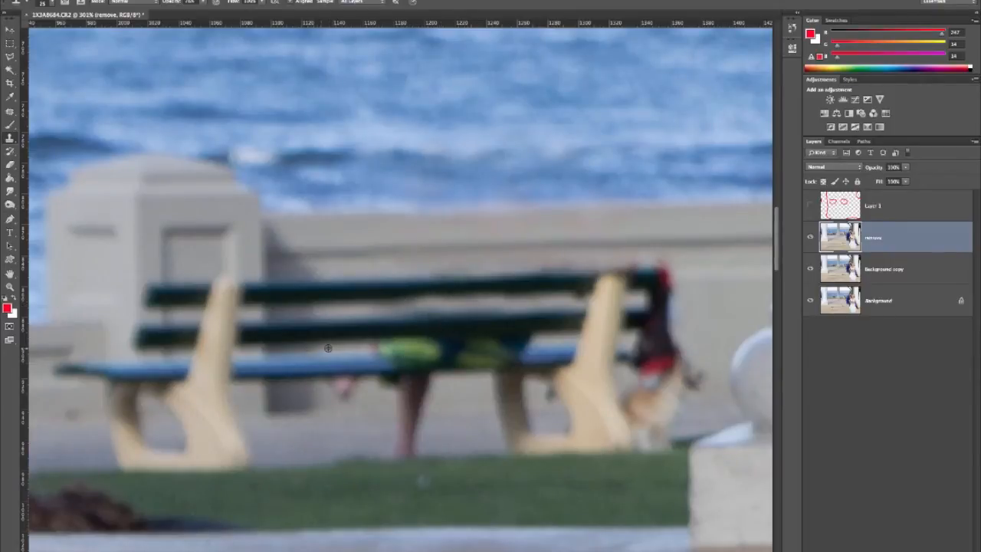
# Clone the lower slat gap and the seat edge over the green clothing on the bench seat
pyautogui.keyDown('alt'); pyautogui.click(295, 349); pyautogui.keyUp('alt')
pyautogui.moveTo(370, 344); pyautogui.dragTo(518, 342)
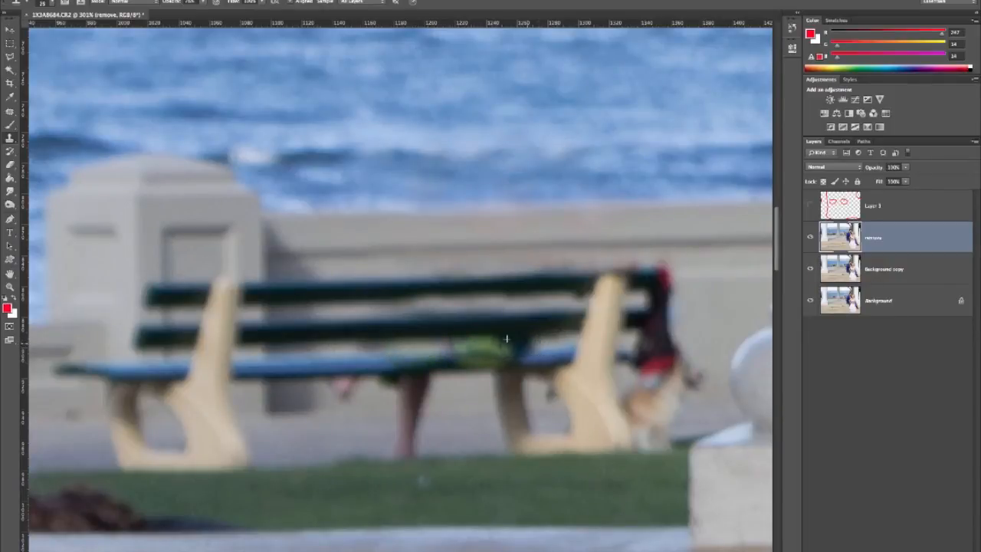
pyautogui.moveTo(381, 360); pyautogui.dragTo(541, 357)
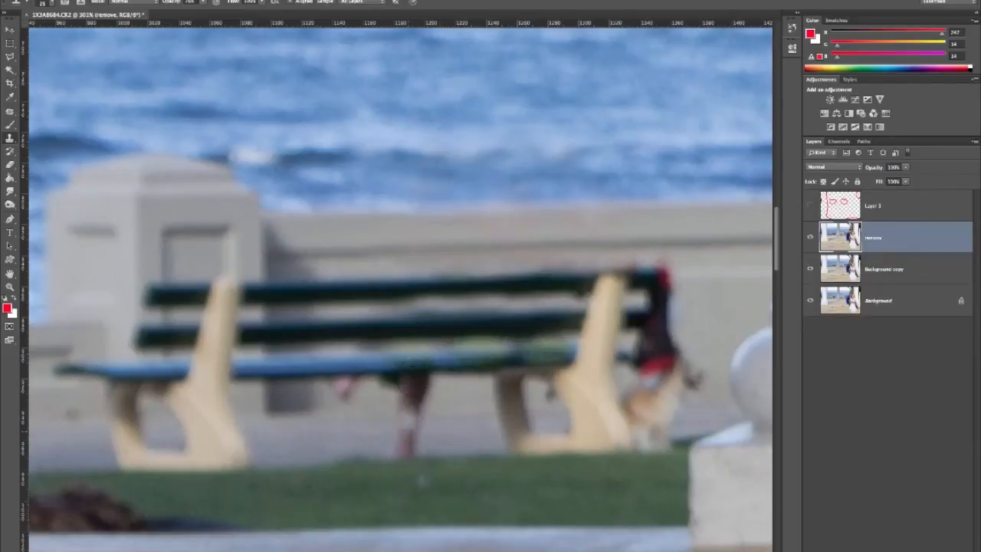
# Clone pavement and wall texture from beside the woman's legs over them beneath the bench seat
pyautogui.keyDown('alt'); pyautogui.click(317, 429); pyautogui.keyUp('alt')
pyautogui.moveTo(357, 441)
pyautogui.mouseDown()
pyautogui.moveTo(392, 438)
pyautogui.moveTo(380, 421)
pyautogui.moveTo(390, 416)
pyautogui.moveTo(309, 427)
pyautogui.moveTo(444, 404)
pyautogui.moveTo(373, 398)
pyautogui.moveTo(348, 408)
pyautogui.moveTo(346, 395)
pyautogui.moveTo(357, 394)
pyautogui.moveTo(325, 392)
pyautogui.moveTo(342, 394)
pyautogui.moveTo(312, 407)
pyautogui.mouseUp()
pyautogui.keyDown('alt'); pyautogui.click(311, 428); pyautogui.keyUp('alt')
pyautogui.keyDown('alt'); pyautogui.click(305, 410); pyautogui.keyUp('alt')
pyautogui.keyDown('alt'); pyautogui.click(302, 414); pyautogui.keyUp('alt')
pyautogui.moveTo(393, 412); pyautogui.dragTo(414, 409)
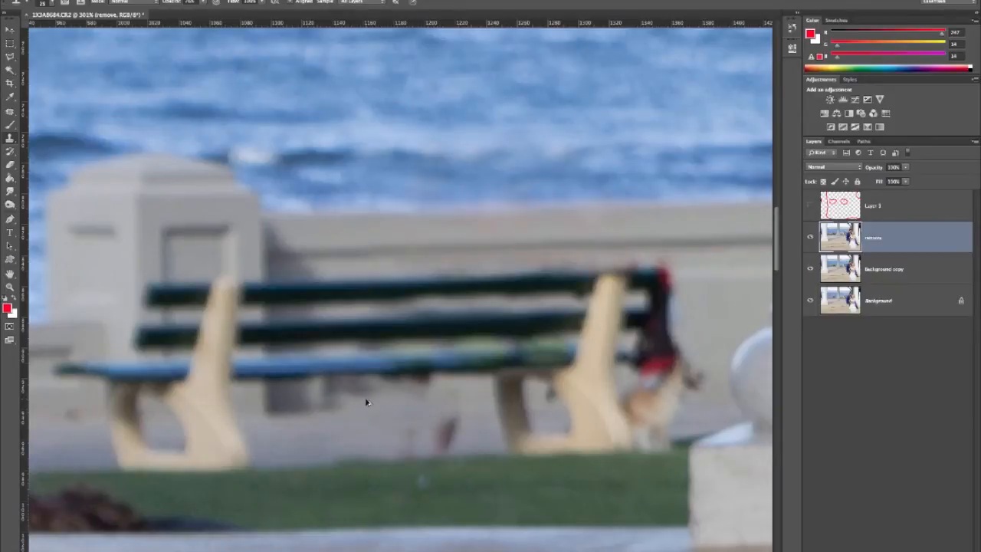
# Undo the last clone strokes under the bench and cover the legs again with freshly sampled wall and pavement
pyautogui.press('super+alt+z')
pyautogui.press('super+alt+z')
pyautogui.press('super+alt+z')
pyautogui.press('super+alt+z')
pyautogui.keyDown('alt'); pyautogui.click(298, 413); pyautogui.keyUp('alt')
pyautogui.moveTo(415, 412); pyautogui.dragTo(453, 411)
pyautogui.moveTo(367, 412)
pyautogui.mouseDown()
pyautogui.moveTo(441, 405)
pyautogui.moveTo(409, 398)
pyautogui.mouseUp()
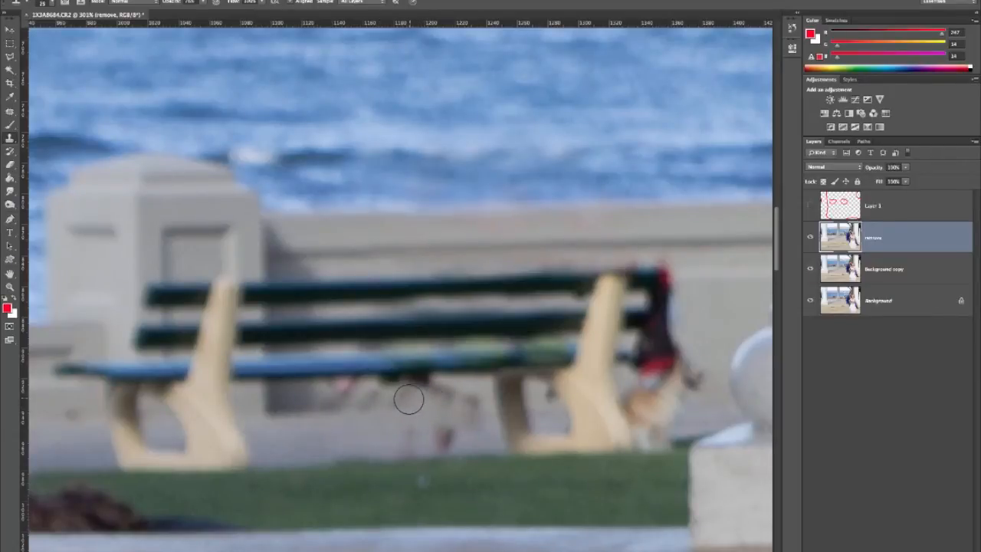
pyautogui.keyDown('alt'); pyautogui.click(331, 431); pyautogui.keyUp('alt')
pyautogui.moveTo(410, 440)
pyautogui.mouseDown()
pyautogui.moveTo(450, 436)
pyautogui.moveTo(438, 431)
pyautogui.moveTo(450, 422)
pyautogui.mouseUp()
pyautogui.keyDown('alt'); pyautogui.click(375, 431); pyautogui.keyUp('alt')
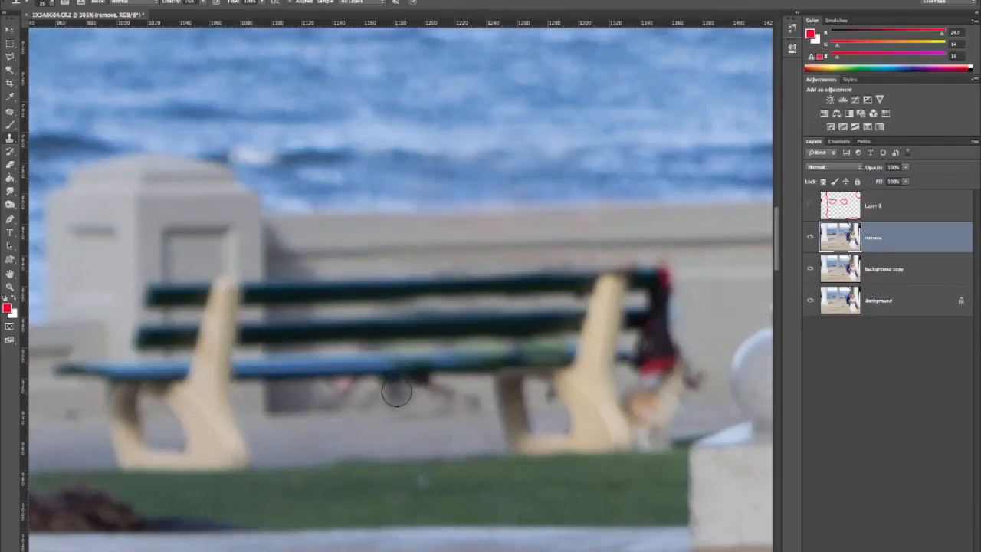
# Clone clean wall texture over the remaining dark clothing scraps and the foot just below the bench seat
pyautogui.keyDown('alt'); pyautogui.click(477, 387); pyautogui.keyUp('alt')
pyautogui.click(445, 385)
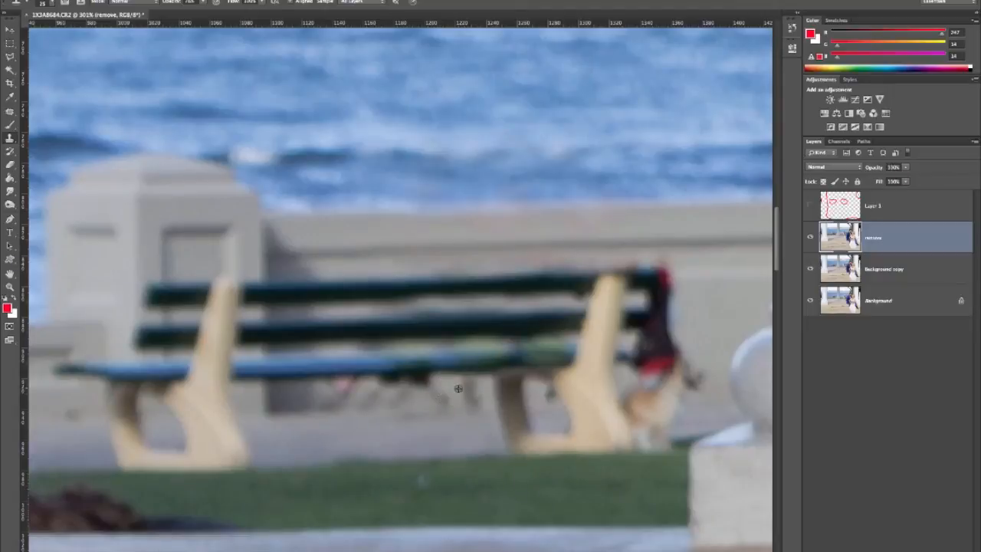
pyautogui.keyDown('alt'); pyautogui.click(466, 388); pyautogui.keyUp('alt')
pyautogui.click(421, 388)
pyautogui.click(410, 386)
pyautogui.click(391, 388)
pyautogui.click(384, 389)
pyautogui.click(358, 394)
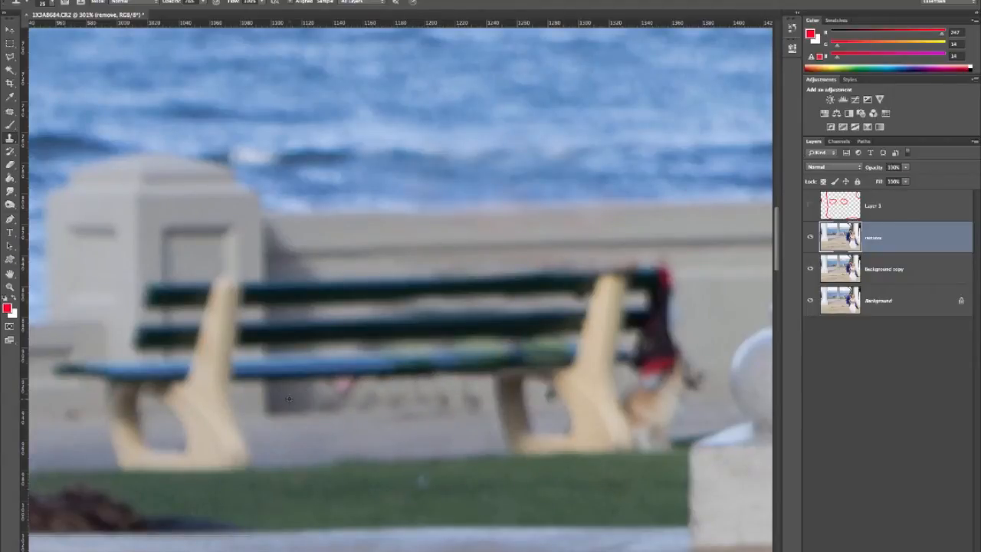
pyautogui.click(340, 388)
pyautogui.moveTo(329, 393)
pyautogui.mouseDown()
pyautogui.moveTo(388, 396)
pyautogui.moveTo(387, 436)
pyautogui.moveTo(368, 432)
pyautogui.moveTo(392, 422)
pyautogui.moveTo(488, 427)
pyautogui.mouseUp()
pyautogui.keyDown('alt'); pyautogui.click(364, 430); pyautogui.keyUp('alt')
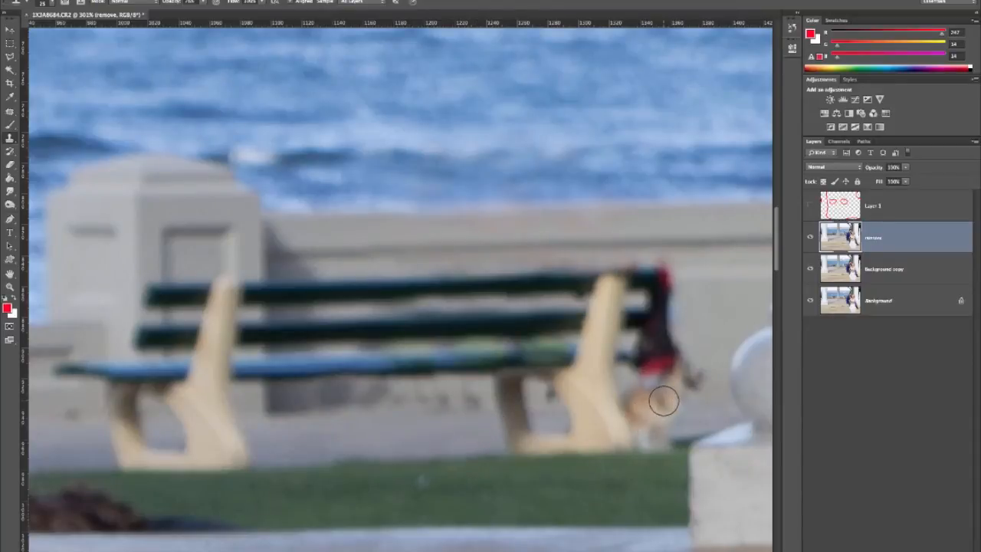
# Clone over the red parts of the dark garment hanging from the bench's end, undoing the stroke that damages the top slat
pyautogui.keyDown('alt'); pyautogui.click(698, 278); pyautogui.keyUp('alt')
pyautogui.moveTo(677, 274); pyautogui.dragTo(656, 279)
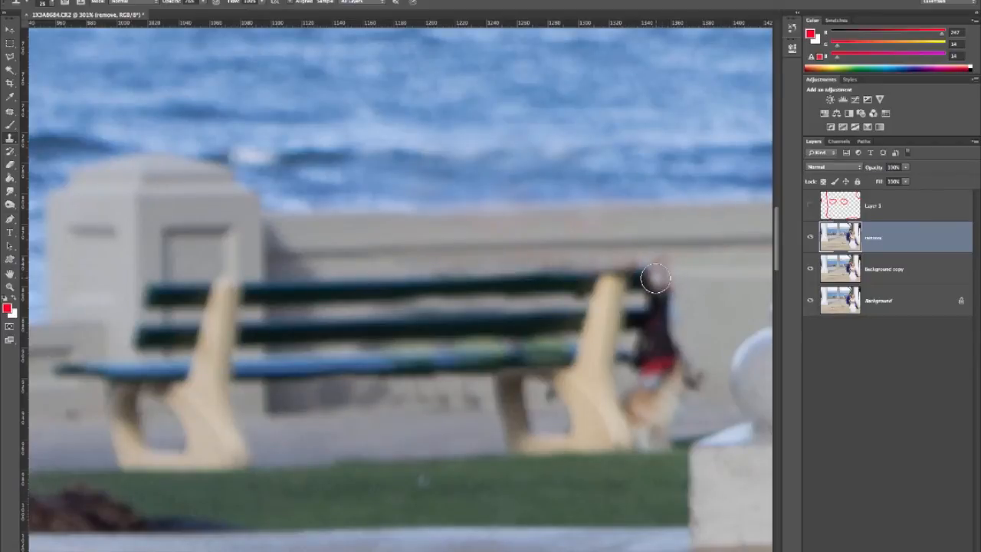
pyautogui.hotkey('ctrl', 'z')
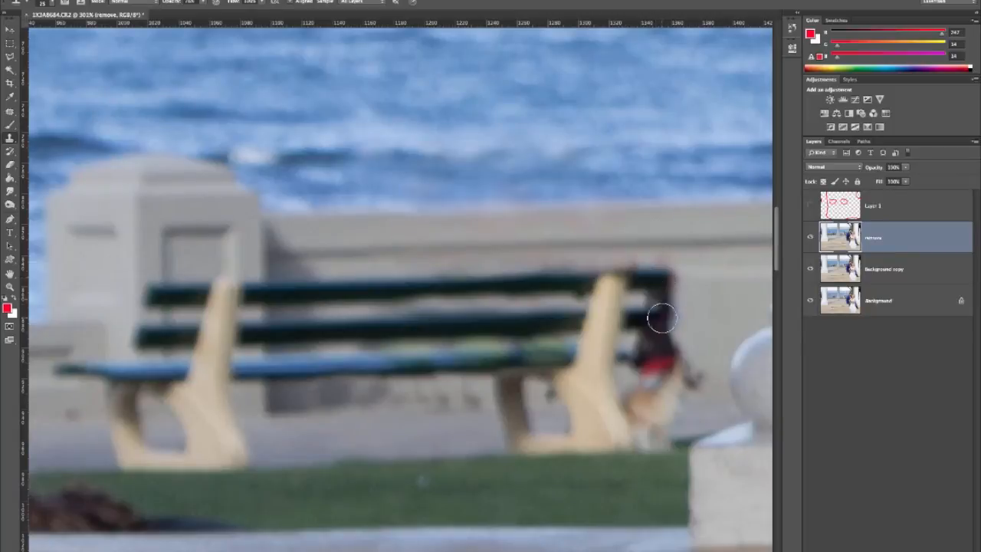
pyautogui.moveTo(667, 300)
pyautogui.mouseDown()
pyautogui.moveTo(656, 362)
pyautogui.moveTo(672, 357)
pyautogui.moveTo(649, 363)
pyautogui.mouseUp()
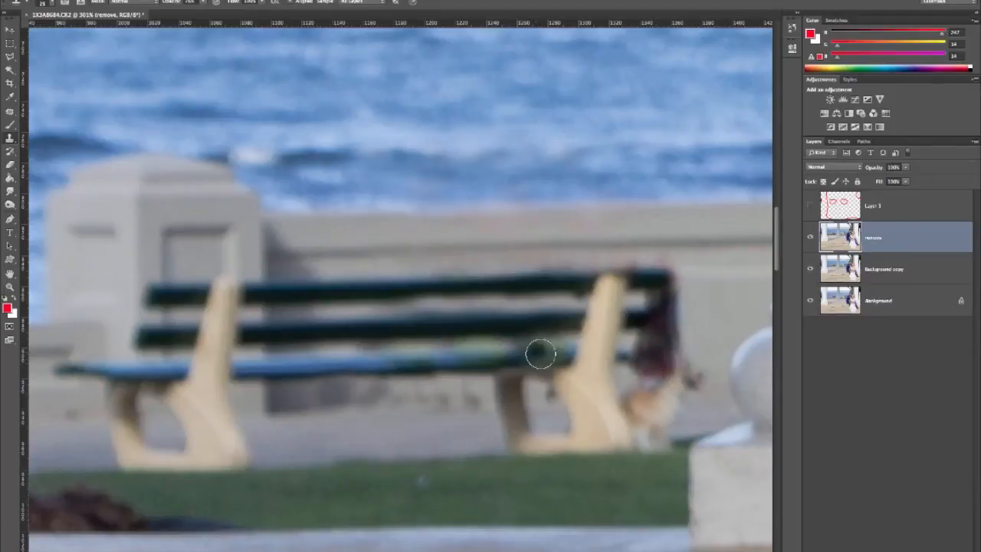
# Clean the gap above the bench seat near the far support with cloned texture, and check the retouched bench in the whole photo
pyautogui.keyDown('alt'); pyautogui.click(337, 348); pyautogui.keyUp('alt')
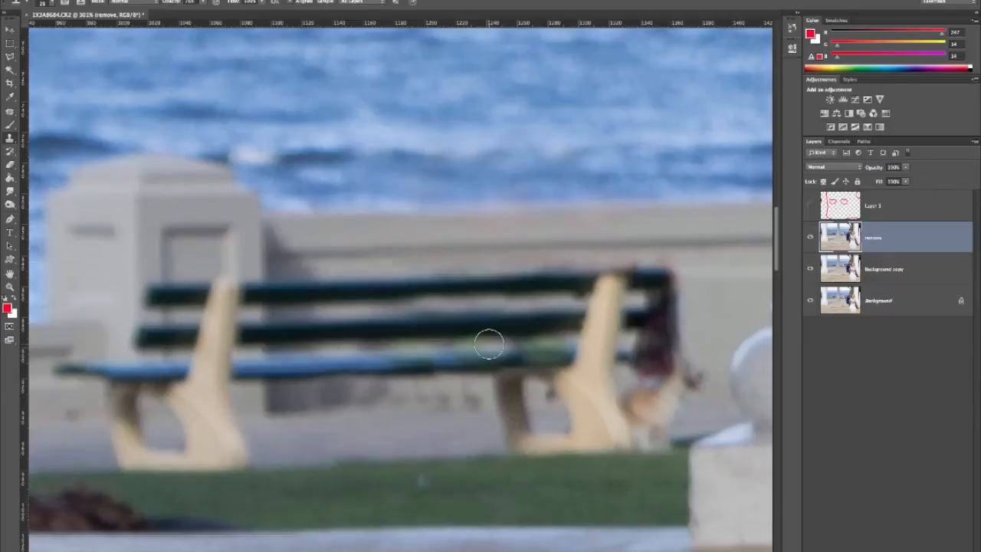
pyautogui.keyDown('alt'); pyautogui.click(351, 353); pyautogui.keyUp('alt')
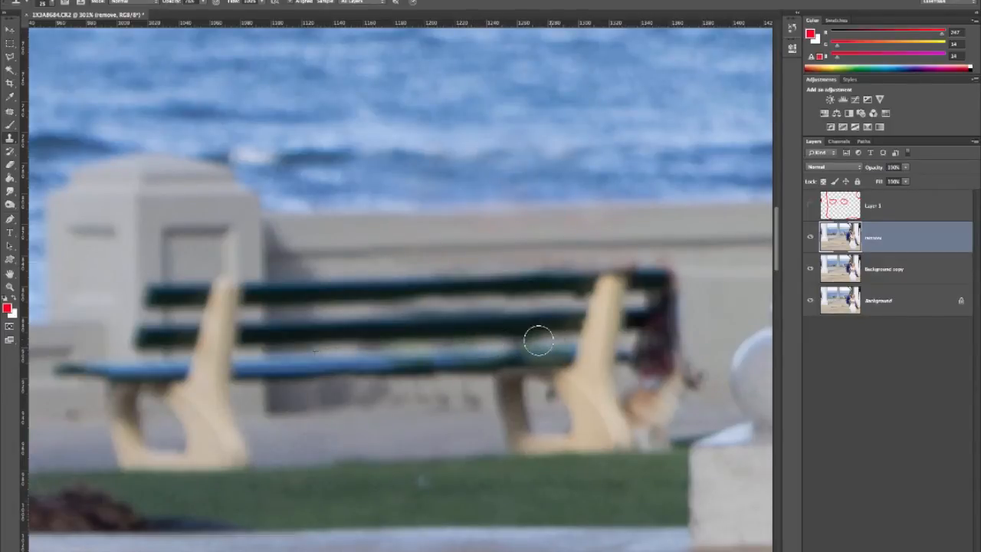
pyautogui.scroll(-5, 471, 388)
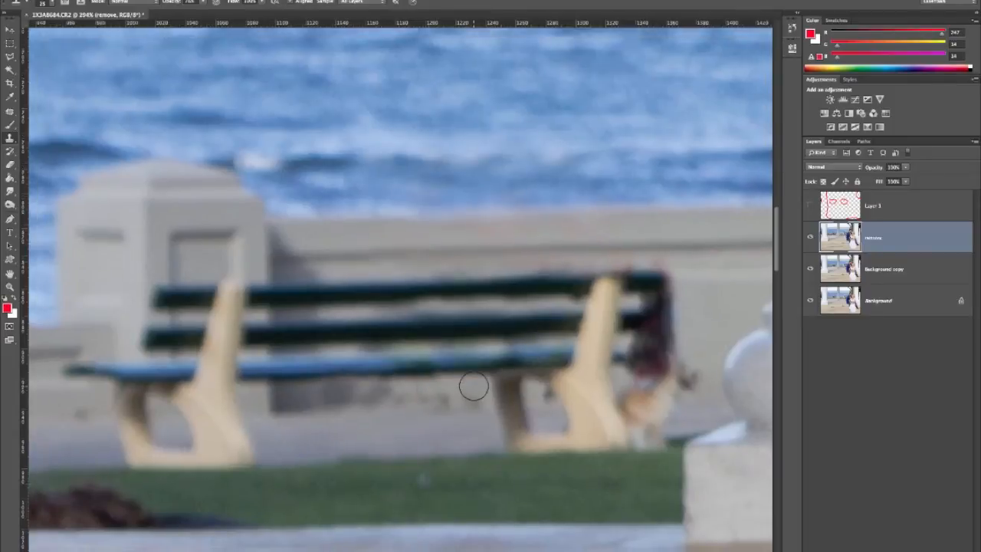
pyautogui.scroll(-2, 474, 386)
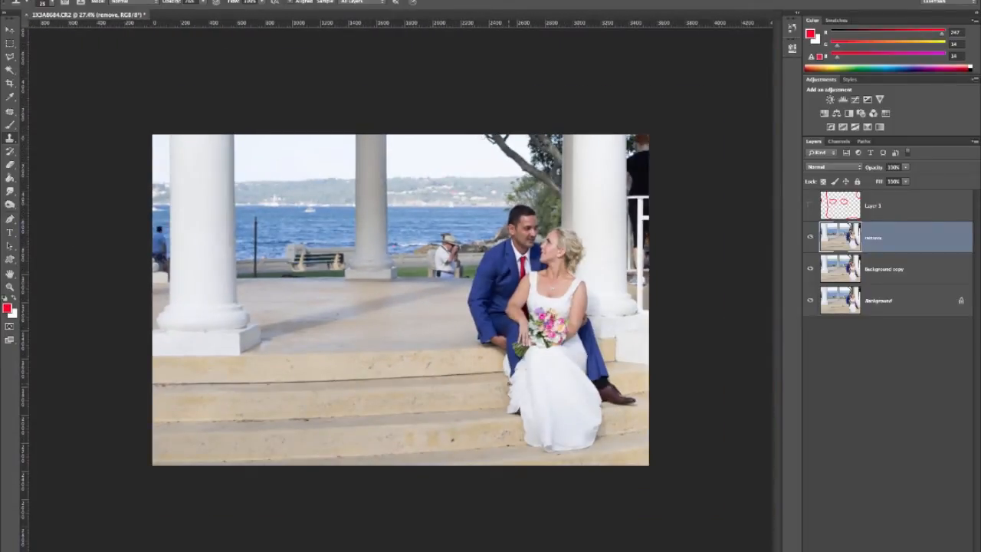
pyautogui.scroll(3, 464, 305)
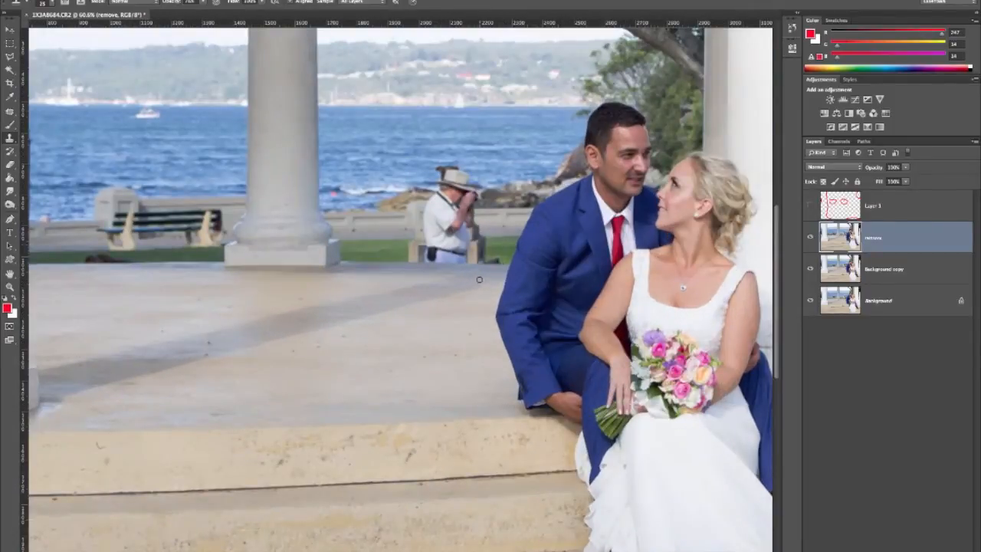
# Try to cover the photographer's belt and trousers with stone texture cloned from the post beside him
pyautogui.scroll(3, 456, 191)
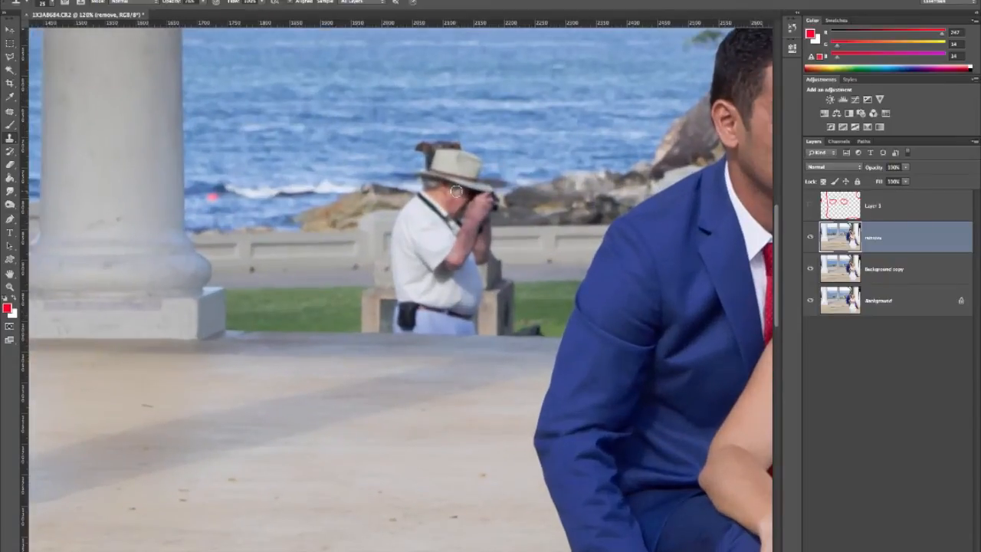
pyautogui.scroll(1, 456, 190)
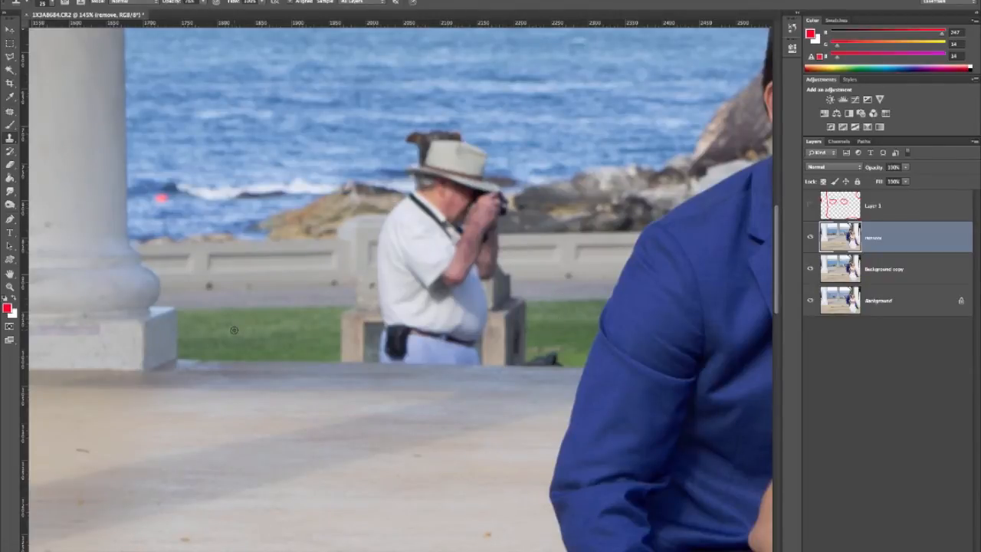
pyautogui.moveTo(390, 320)
pyautogui.mouseDown()
pyautogui.moveTo(384, 356)
pyautogui.moveTo(454, 354)
pyautogui.mouseUp()
pyautogui.moveTo(391, 326)
pyautogui.mouseDown()
pyautogui.moveTo(485, 328)
pyautogui.moveTo(425, 319)
pyautogui.moveTo(467, 322)
pyautogui.mouseUp()
pyautogui.keyDown('alt'); pyautogui.click(353, 322); pyautogui.keyUp('alt')
pyautogui.keyDown('alt'); pyautogui.click(363, 324); pyautogui.keyUp('alt')
pyautogui.moveTo(403, 337)
pyautogui.mouseDown()
pyautogui.moveTo(413, 351)
pyautogui.moveTo(376, 353)
pyautogui.mouseUp()
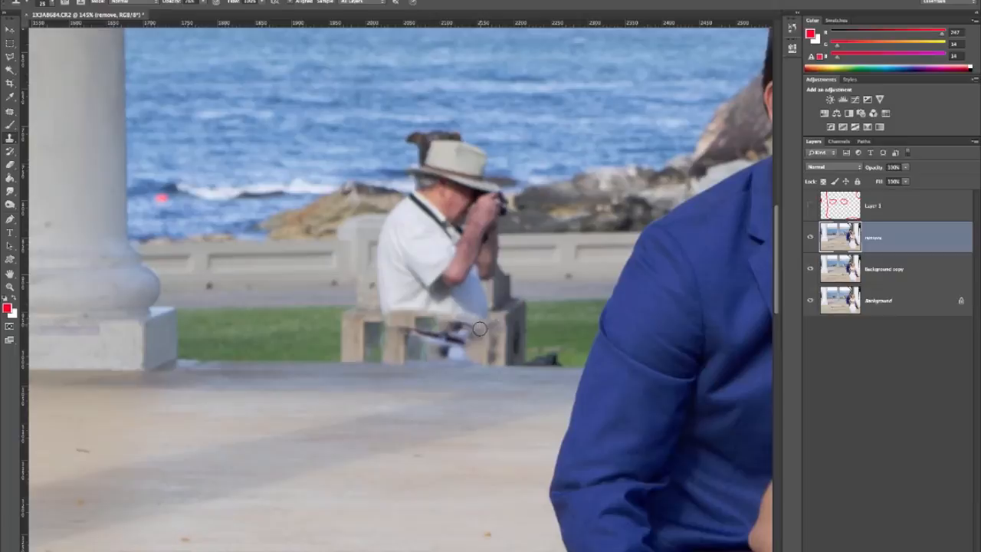
pyautogui.moveTo(473, 334); pyautogui.dragTo(437, 334)
# Outline the photographer from his hat down to the pavement edge with a freehand Lasso selection
pyautogui.click(9, 46)
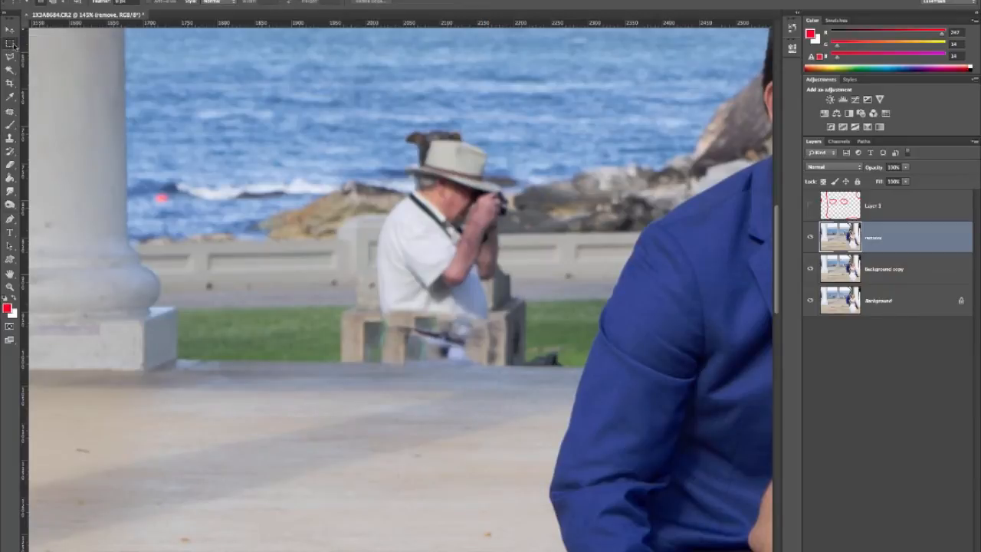
pyautogui.click(10, 56)
pyautogui.click(46, 57)
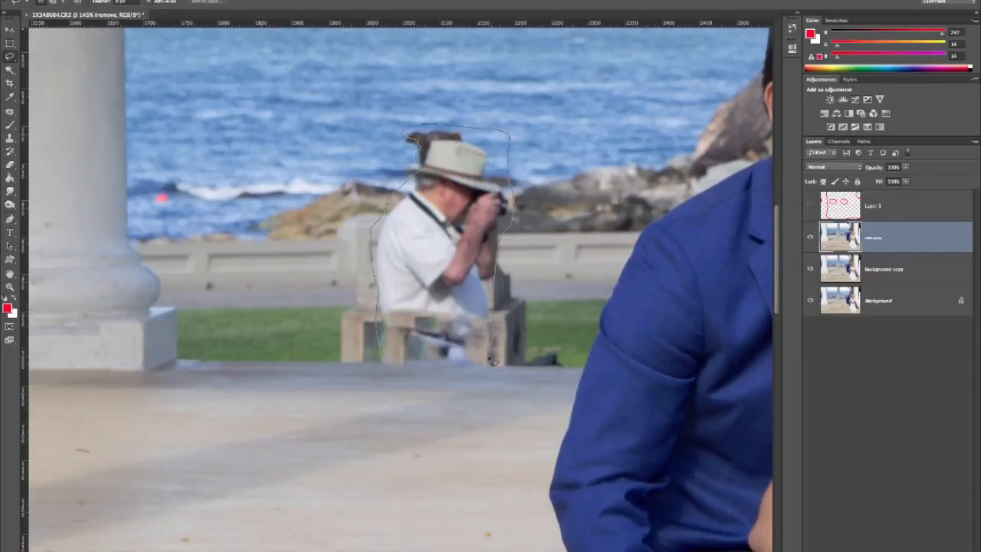
pyautogui.moveTo(383, 366); pyautogui.dragTo(381, 363)
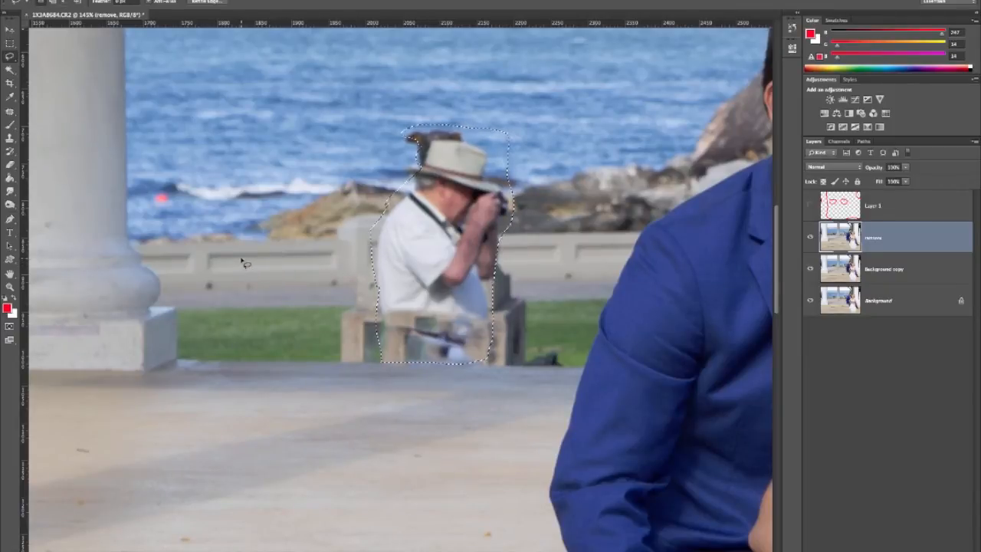
# Clone the neighbouring sea, rocks, wall and lawn over the photographer inside the selection with the Clone Stamp
pyautogui.press('s')
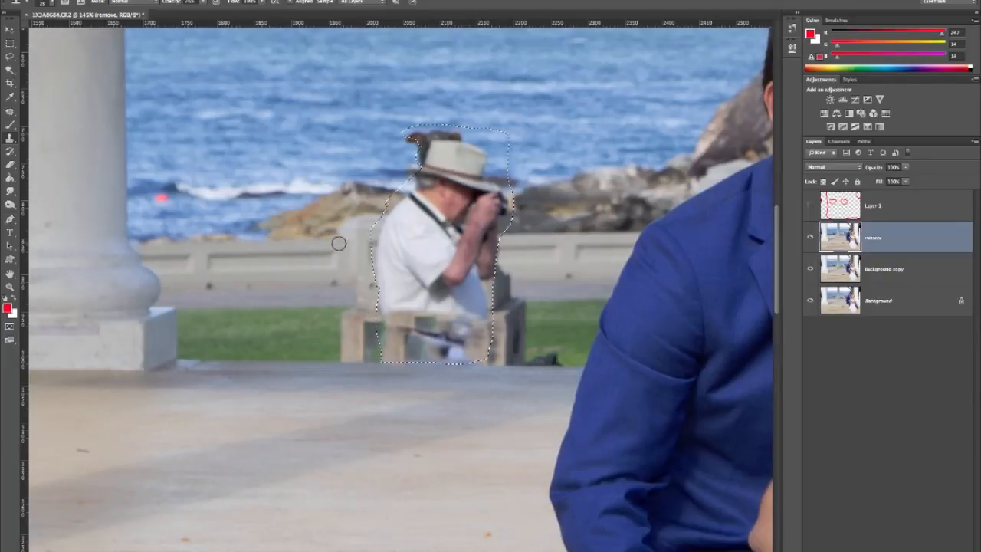
pyautogui.moveTo(389, 244)
pyautogui.mouseDown()
pyautogui.moveTo(412, 238)
pyautogui.moveTo(385, 246)
pyautogui.moveTo(505, 241)
pyautogui.moveTo(368, 250)
pyautogui.moveTo(457, 244)
pyautogui.moveTo(437, 238)
pyautogui.moveTo(382, 248)
pyautogui.moveTo(413, 256)
pyautogui.moveTo(363, 269)
pyautogui.moveTo(393, 280)
pyautogui.moveTo(460, 268)
pyautogui.moveTo(322, 276)
pyautogui.moveTo(453, 285)
pyautogui.moveTo(378, 292)
pyautogui.moveTo(439, 289)
pyautogui.moveTo(406, 290)
pyautogui.moveTo(472, 300)
pyautogui.moveTo(342, 307)
pyautogui.moveTo(486, 314)
pyautogui.moveTo(411, 308)
pyautogui.moveTo(452, 292)
pyautogui.moveTo(471, 271)
pyautogui.moveTo(438, 263)
pyautogui.moveTo(506, 254)
pyautogui.moveTo(455, 259)
pyautogui.moveTo(418, 291)
pyautogui.moveTo(446, 285)
pyautogui.moveTo(422, 272)
pyautogui.moveTo(460, 285)
pyautogui.moveTo(439, 269)
pyautogui.moveTo(380, 263)
pyautogui.moveTo(409, 257)
pyautogui.moveTo(457, 287)
pyautogui.moveTo(455, 246)
pyautogui.moveTo(507, 200)
pyautogui.moveTo(394, 191)
pyautogui.moveTo(420, 174)
pyautogui.moveTo(491, 165)
pyautogui.moveTo(481, 150)
pyautogui.moveTo(426, 136)
pyautogui.moveTo(389, 141)
pyautogui.mouseUp()
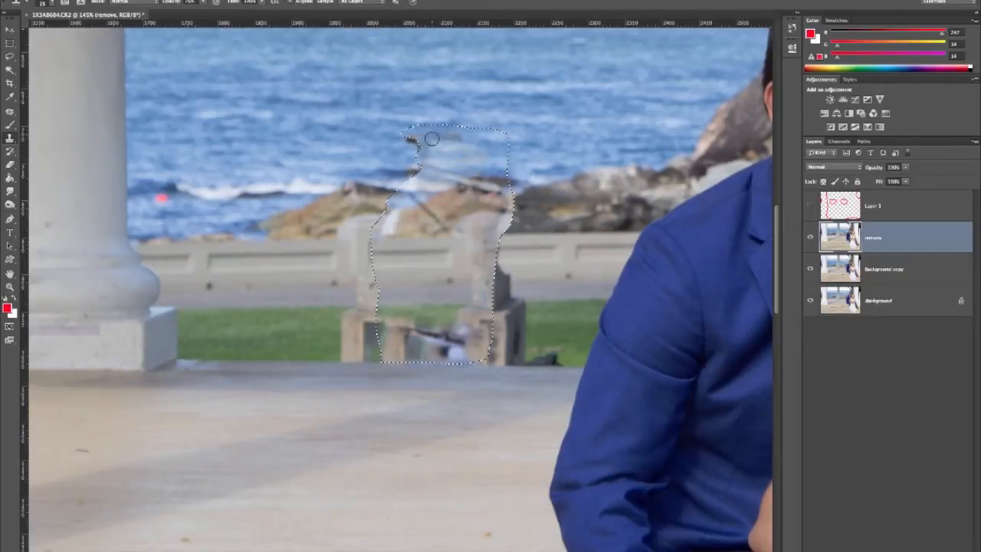
pyautogui.moveTo(454, 185)
pyautogui.mouseDown()
pyautogui.moveTo(517, 254)
pyautogui.moveTo(454, 354)
pyautogui.moveTo(506, 356)
pyautogui.mouseUp()
pyautogui.moveTo(394, 341)
pyautogui.mouseDown()
pyautogui.moveTo(464, 331)
pyautogui.moveTo(362, 326)
pyautogui.moveTo(449, 313)
pyautogui.moveTo(389, 333)
pyautogui.mouseUp()
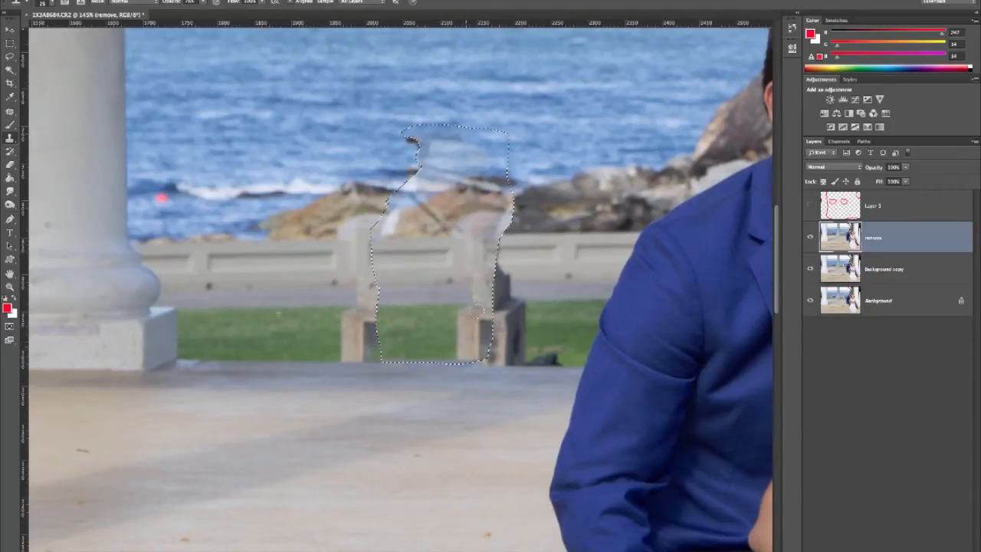
pyautogui.moveTo(447, 230)
pyautogui.mouseDown()
pyautogui.moveTo(495, 170)
pyautogui.moveTo(522, 163)
pyautogui.moveTo(483, 158)
pyautogui.moveTo(495, 144)
pyautogui.moveTo(445, 132)
pyautogui.mouseUp()
pyautogui.moveTo(502, 214)
pyautogui.mouseDown()
pyautogui.moveTo(478, 237)
pyautogui.moveTo(481, 223)
pyautogui.mouseUp()
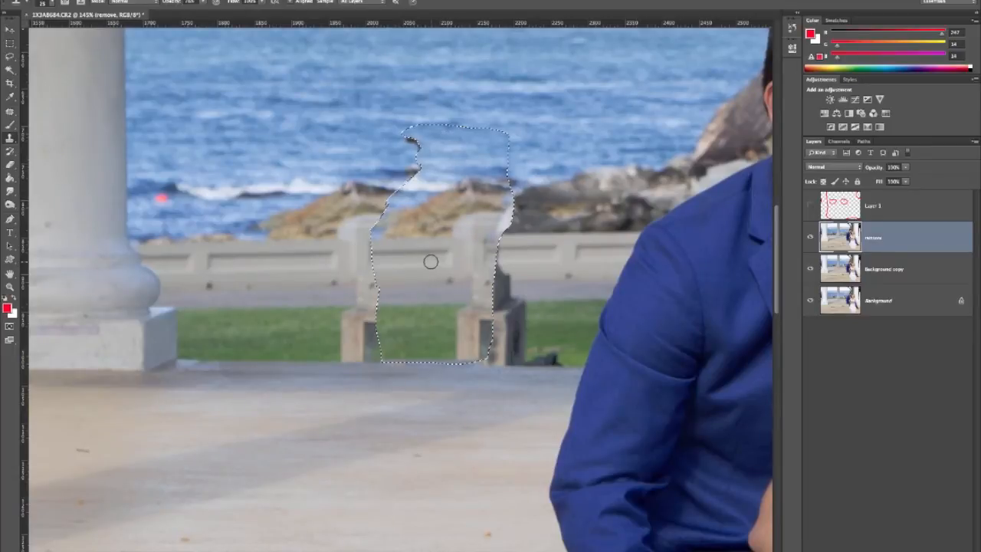
# Deselect and clone sampled grass with a larger brush over the stone post nearer the column, redoing the first stroke
pyautogui.hotkey('ctrl', 'd')
pyautogui.press(']')
pyautogui.press(']')
pyautogui.press(']')
pyautogui.keyDown('alt'); pyautogui.click(229, 310); pyautogui.keyUp('alt')
pyautogui.moveTo(344, 314); pyautogui.dragTo(400, 309)
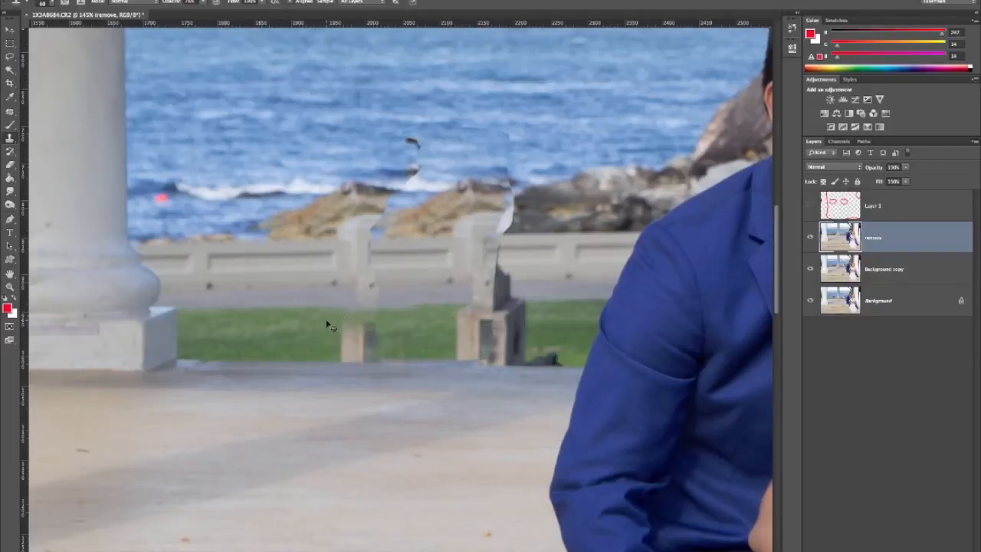
pyautogui.hotkey('ctrl', 'z')
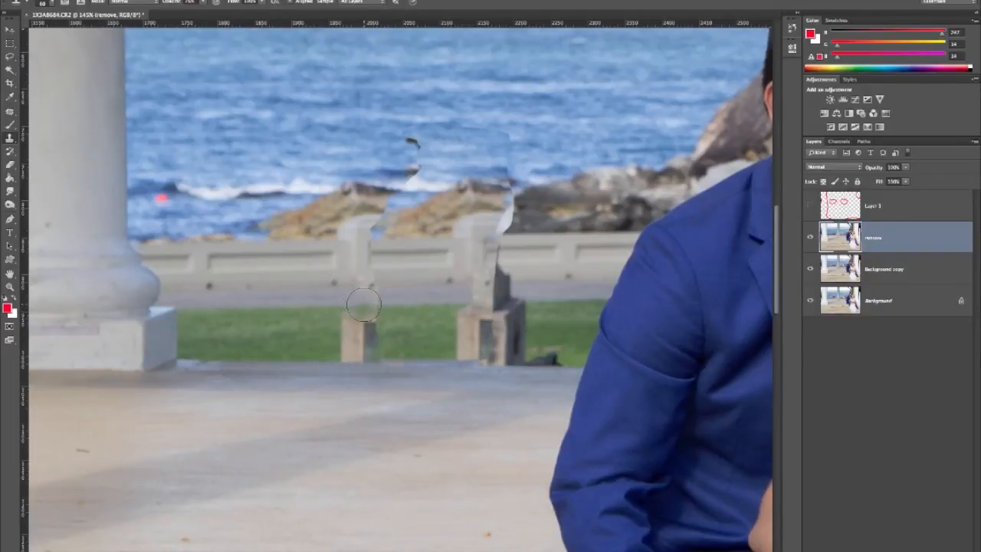
pyautogui.moveTo(364, 305)
pyautogui.mouseDown()
pyautogui.moveTo(367, 322)
pyautogui.moveTo(351, 331)
pyautogui.moveTo(420, 312)
pyautogui.mouseUp()
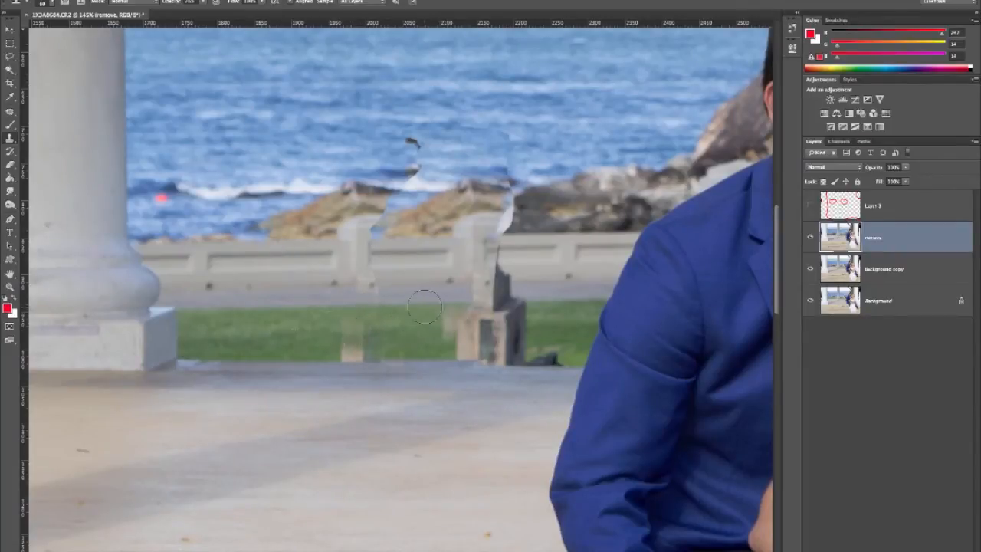
pyautogui.moveTo(370, 332); pyautogui.dragTo(369, 337)
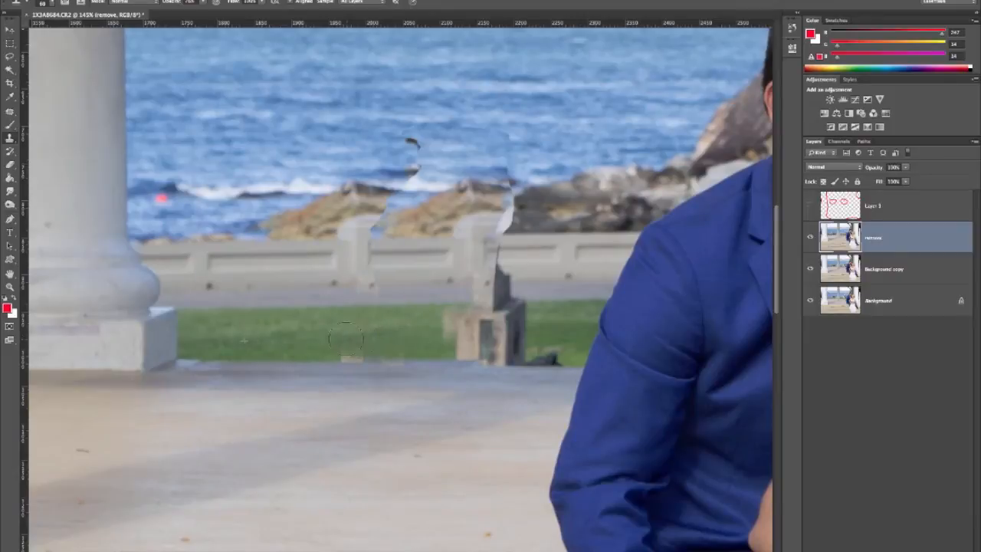
pyautogui.click(348, 345)
# Clone grass and path texture over the second stone post and most of the dark object beside the groom
pyautogui.moveTo(487, 300); pyautogui.dragTo(515, 318)
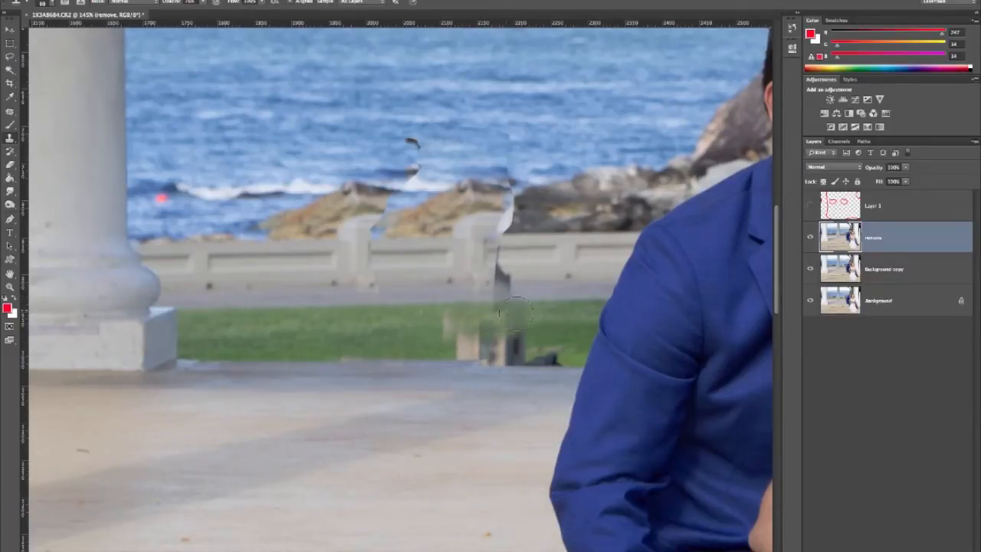
pyautogui.moveTo(523, 318); pyautogui.dragTo(422, 305)
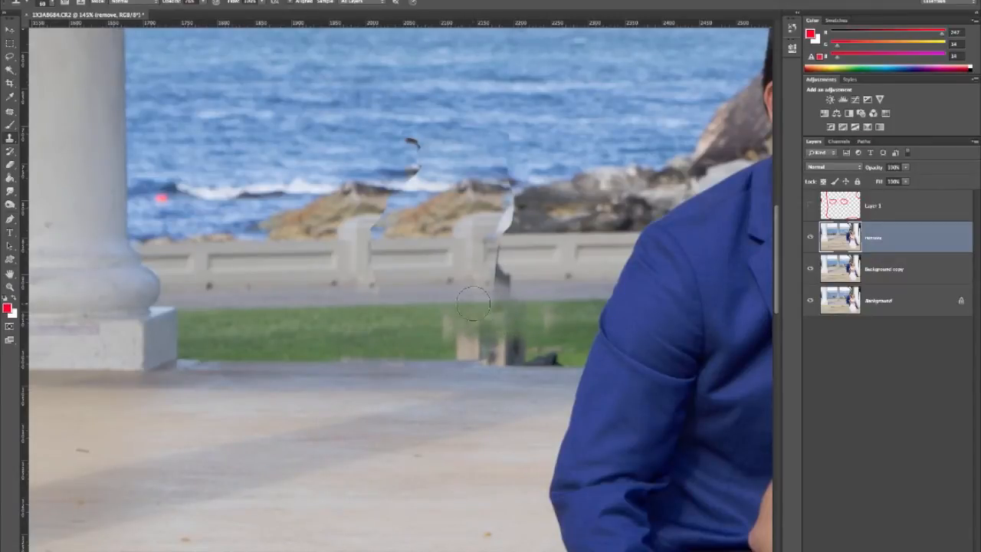
pyautogui.click(446, 303)
pyautogui.moveTo(449, 318)
pyautogui.mouseDown()
pyautogui.moveTo(506, 337)
pyautogui.moveTo(471, 337)
pyautogui.moveTo(506, 344)
pyautogui.moveTo(544, 322)
pyautogui.moveTo(529, 326)
pyautogui.moveTo(506, 287)
pyautogui.moveTo(489, 311)
pyautogui.mouseUp()
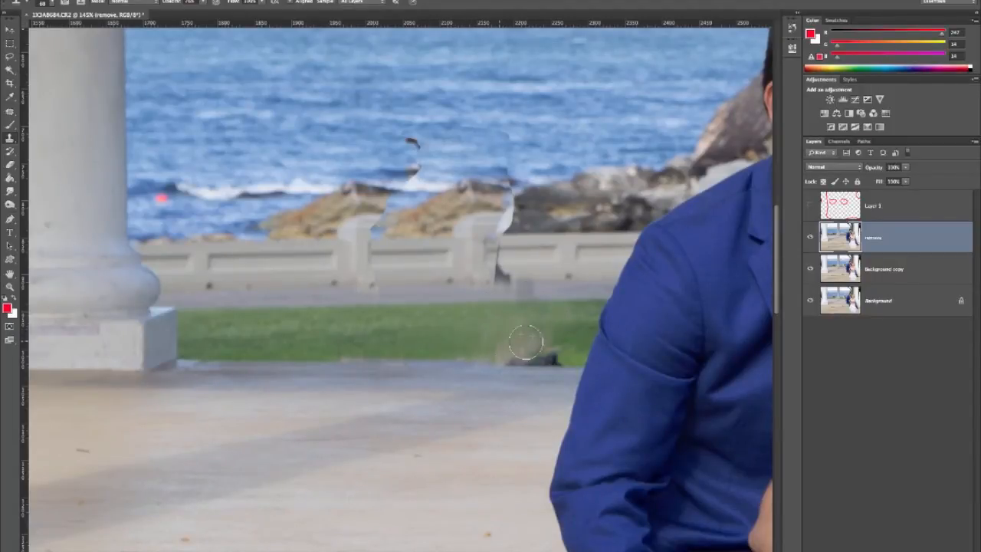
pyautogui.moveTo(456, 342)
pyautogui.mouseDown()
pyautogui.moveTo(526, 344)
pyautogui.moveTo(442, 335)
pyautogui.mouseUp()
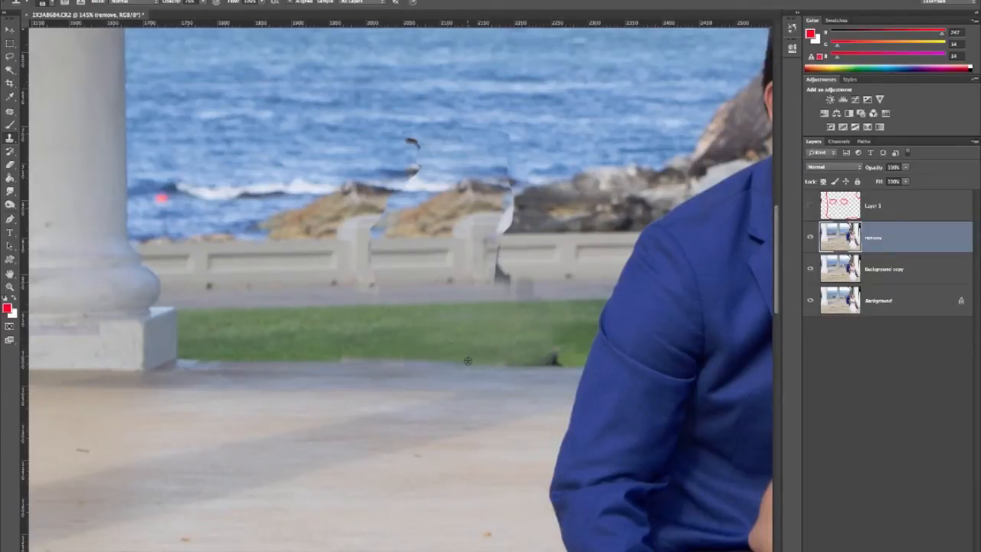
# Rebuild the edge between lawn and pavement with freshly sampled texture, covering the post remnants and the last of the dark object
pyautogui.keyDown('alt'); pyautogui.click(469, 365); pyautogui.keyUp('alt')
pyautogui.moveTo(330, 365); pyautogui.dragTo(381, 365)
pyautogui.click(359, 358)
pyautogui.keyDown('alt'); pyautogui.click(299, 358); pyautogui.keyUp('alt')
pyautogui.click(489, 346)
pyautogui.keyDown('alt'); pyautogui.click(474, 330); pyautogui.keyUp('alt')
pyautogui.click(550, 355)
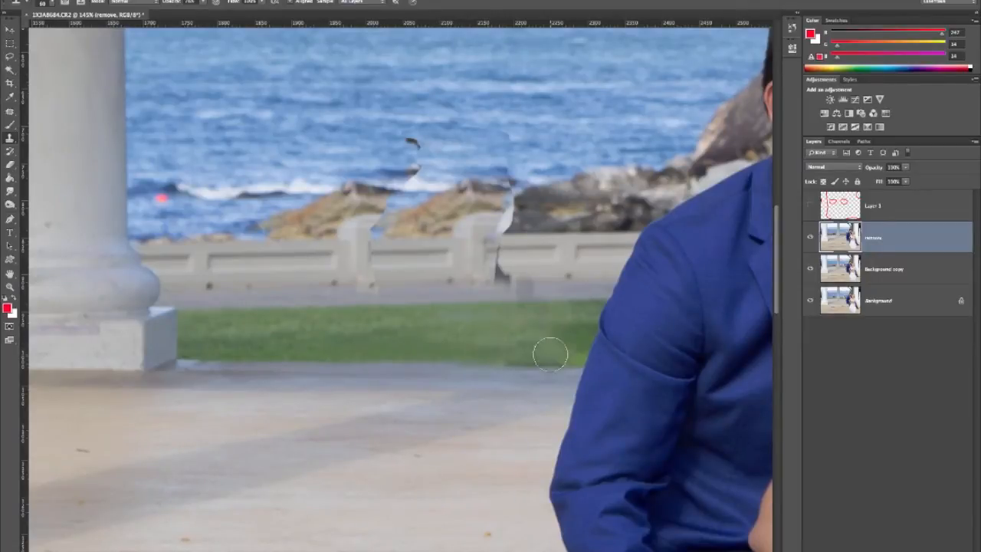
pyautogui.keyDown('alt'); pyautogui.click(448, 361); pyautogui.keyUp('alt')
pyautogui.moveTo(499, 359); pyautogui.dragTo(550, 358)
pyautogui.click(551, 359)
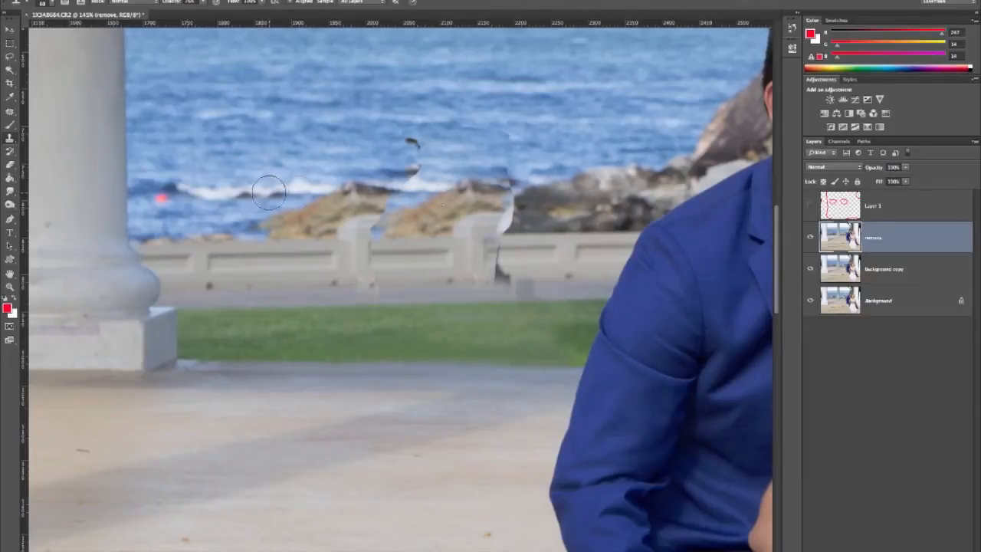
# Clone rock texture over the gap in the rocks, both post tops above the wall and the white shirt scrap
pyautogui.keyDown('alt'); pyautogui.click(357, 194); pyautogui.keyUp('alt')
pyautogui.moveTo(386, 192)
pyautogui.mouseDown()
pyautogui.moveTo(402, 195)
pyautogui.moveTo(393, 209)
pyautogui.mouseUp()
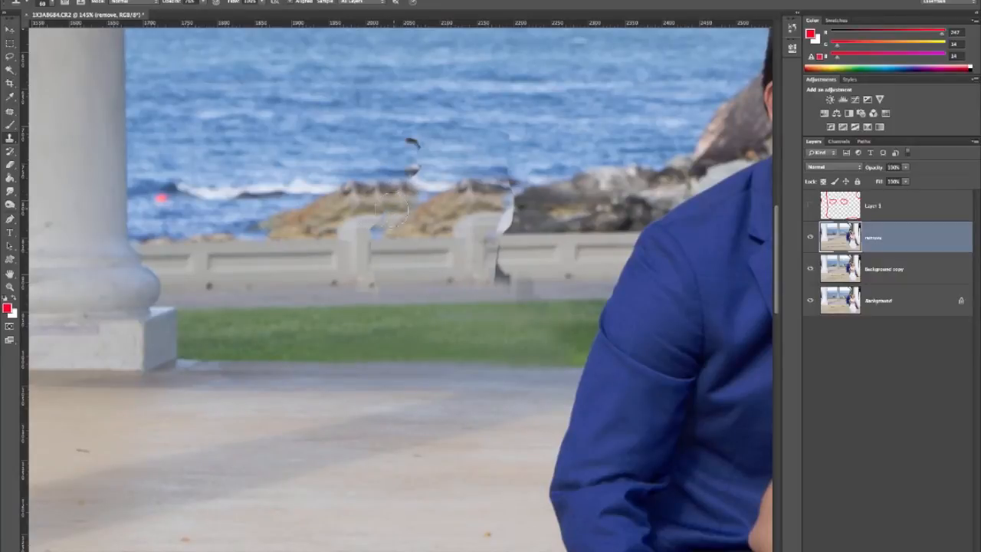
pyautogui.keyDown('alt'); pyautogui.click(293, 239); pyautogui.keyUp('alt')
pyautogui.moveTo(339, 239)
pyautogui.mouseDown()
pyautogui.moveTo(410, 219)
pyautogui.moveTo(391, 210)
pyautogui.moveTo(433, 191)
pyautogui.moveTo(422, 202)
pyautogui.mouseUp()
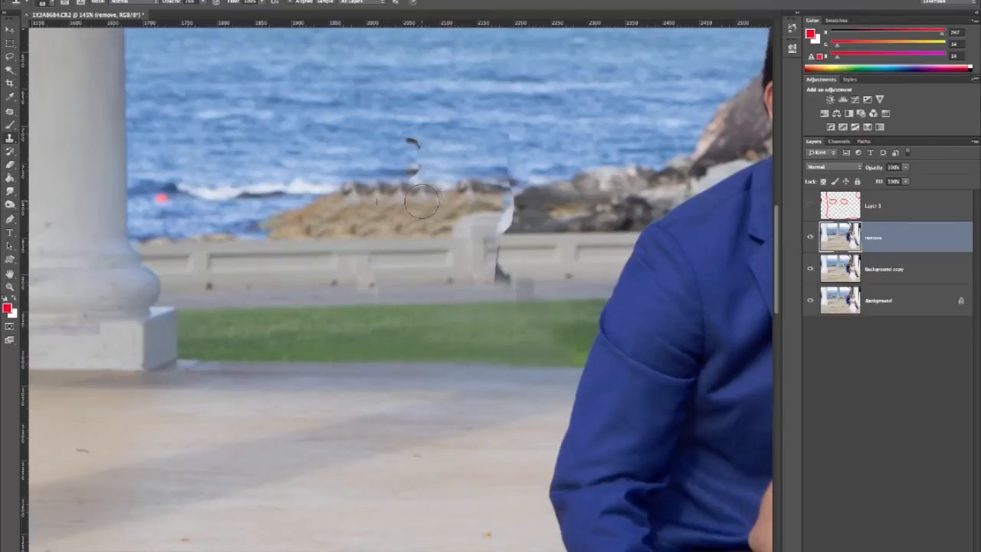
pyautogui.click(469, 231)
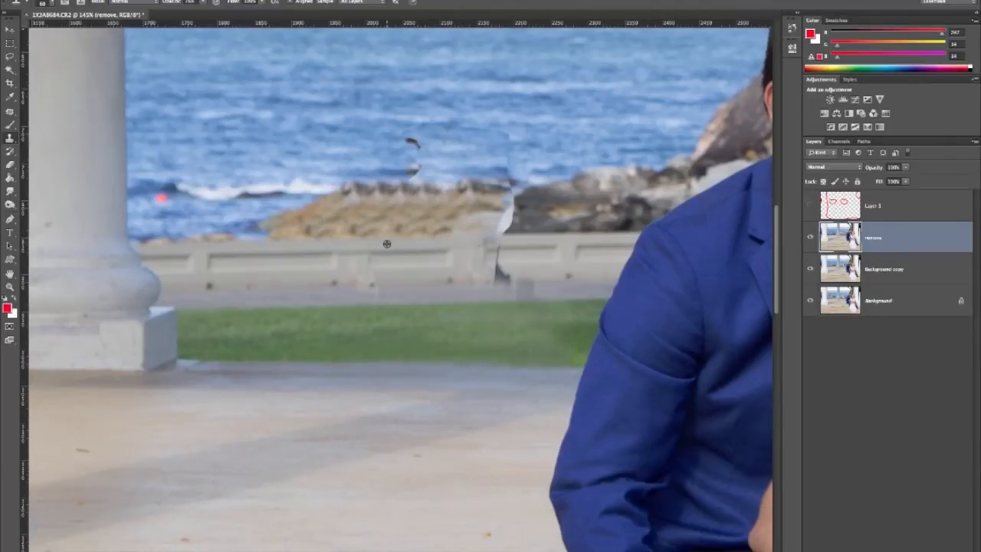
pyautogui.moveTo(451, 231)
pyautogui.mouseDown()
pyautogui.moveTo(512, 236)
pyautogui.moveTo(506, 200)
pyautogui.moveTo(535, 202)
pyautogui.mouseUp()
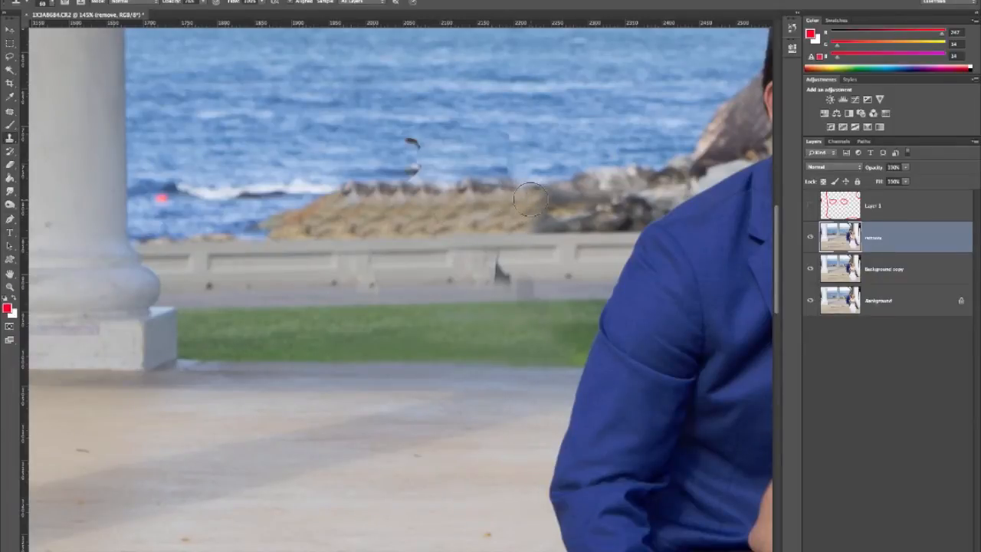
# Clone wall texture over the dark scrap at the wall's foot and sea over the leftover hat fragments
pyautogui.keyDown('alt'); pyautogui.click(537, 262); pyautogui.keyUp('alt')
pyautogui.moveTo(510, 277)
pyautogui.mouseDown()
pyautogui.moveTo(499, 265)
pyautogui.moveTo(498, 279)
pyautogui.moveTo(537, 281)
pyautogui.moveTo(507, 288)
pyautogui.mouseUp()
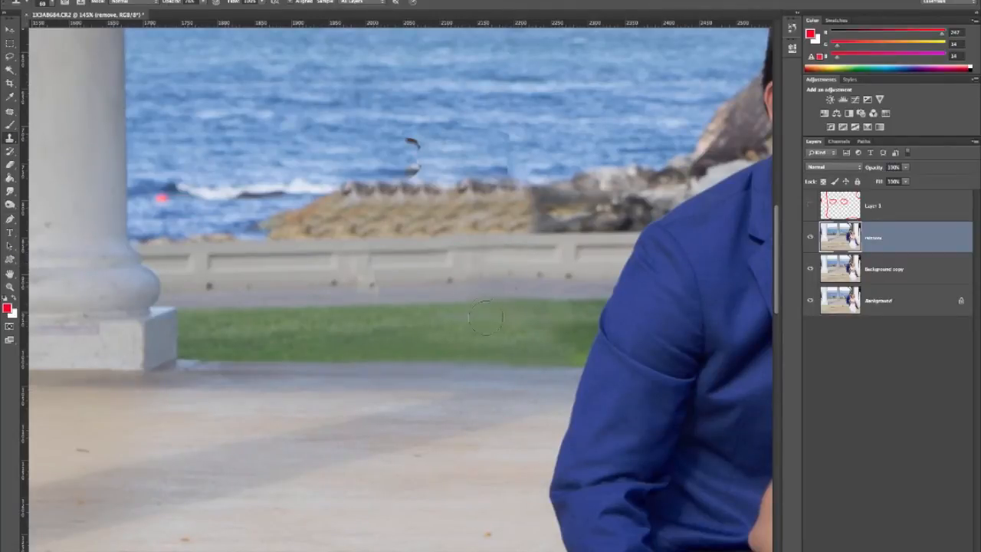
pyautogui.keyDown('alt'); pyautogui.click(330, 138); pyautogui.keyUp('alt')
pyautogui.moveTo(403, 142)
pyautogui.mouseDown()
pyautogui.moveTo(453, 153)
pyautogui.moveTo(386, 143)
pyautogui.mouseUp()
pyautogui.keyDown('alt'); pyautogui.click(328, 142); pyautogui.keyUp('alt')
pyautogui.moveTo(447, 143)
pyautogui.mouseDown()
pyautogui.moveTo(532, 139)
pyautogui.moveTo(513, 141)
pyautogui.mouseUp()
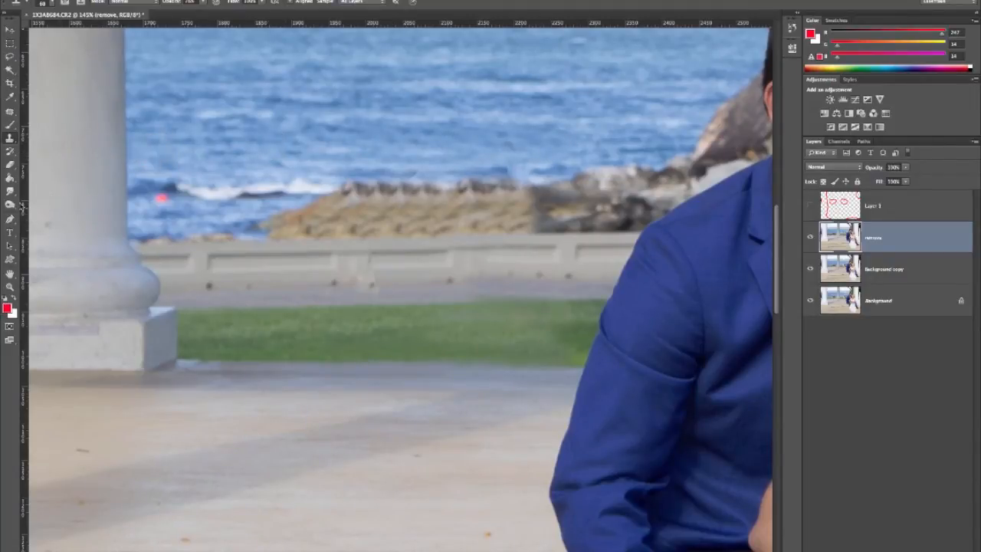
# Break up the repeating pattern and hard seam in the cloned rocks and their upper edge with the Patch tool
pyautogui.click(10, 111)
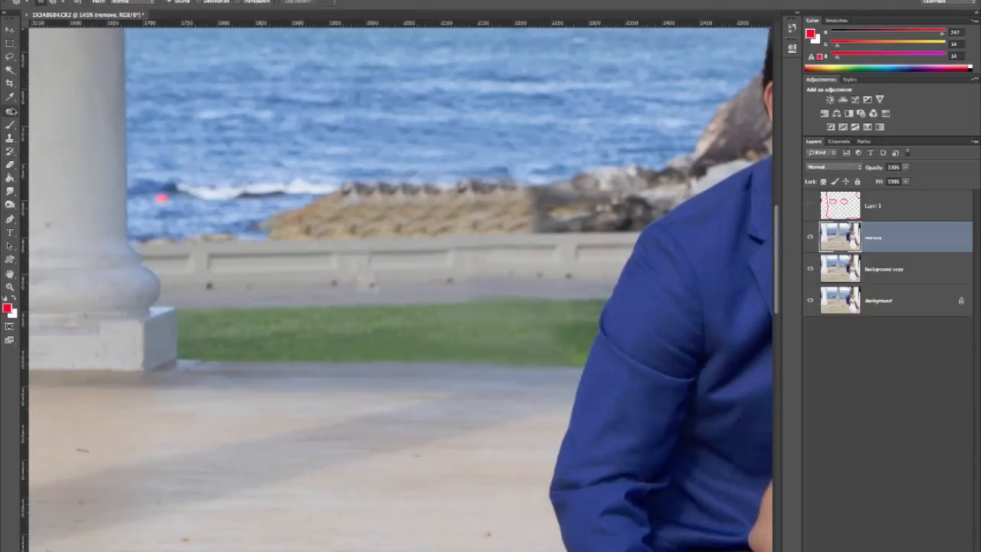
pyautogui.moveTo(531, 197)
pyautogui.mouseDown()
pyautogui.moveTo(439, 204)
pyautogui.moveTo(449, 226)
pyautogui.moveTo(509, 234)
pyautogui.moveTo(555, 212)
pyautogui.moveTo(528, 200)
pyautogui.moveTo(438, 213)
pyautogui.moveTo(421, 198)
pyautogui.moveTo(352, 203)
pyautogui.moveTo(349, 219)
pyautogui.moveTo(437, 234)
pyautogui.moveTo(463, 228)
pyautogui.moveTo(471, 214)
pyautogui.moveTo(461, 204)
pyautogui.moveTo(541, 218)
pyautogui.moveTo(593, 208)
pyautogui.mouseUp()
pyautogui.hotkey('ctrl', 'd')
pyautogui.hotkey('ctrl', 'd')
pyautogui.moveTo(496, 200); pyautogui.dragTo(451, 208)
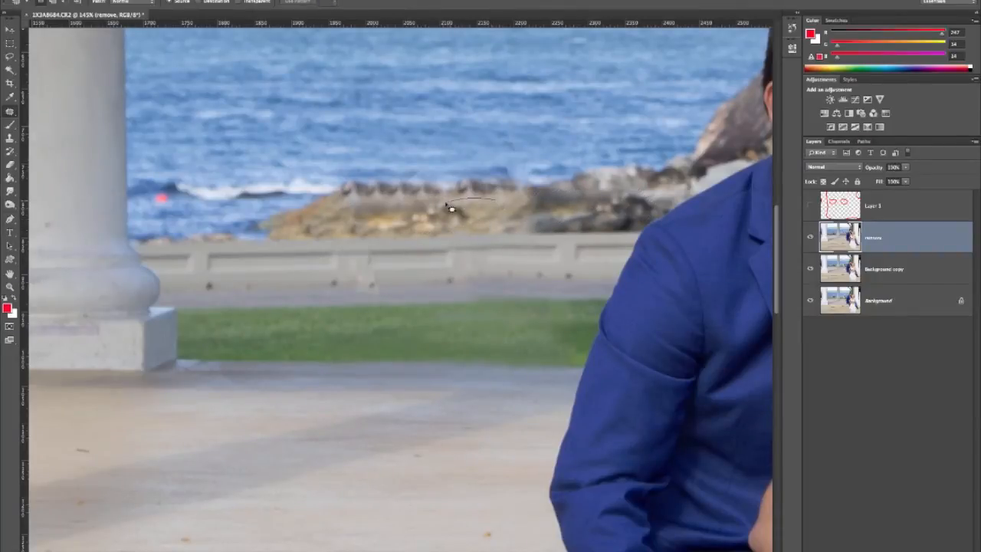
pyautogui.moveTo(499, 233)
pyautogui.mouseDown()
pyautogui.moveTo(512, 210)
pyautogui.moveTo(489, 197)
pyautogui.moveTo(592, 205)
pyautogui.moveTo(583, 210)
pyautogui.mouseUp()
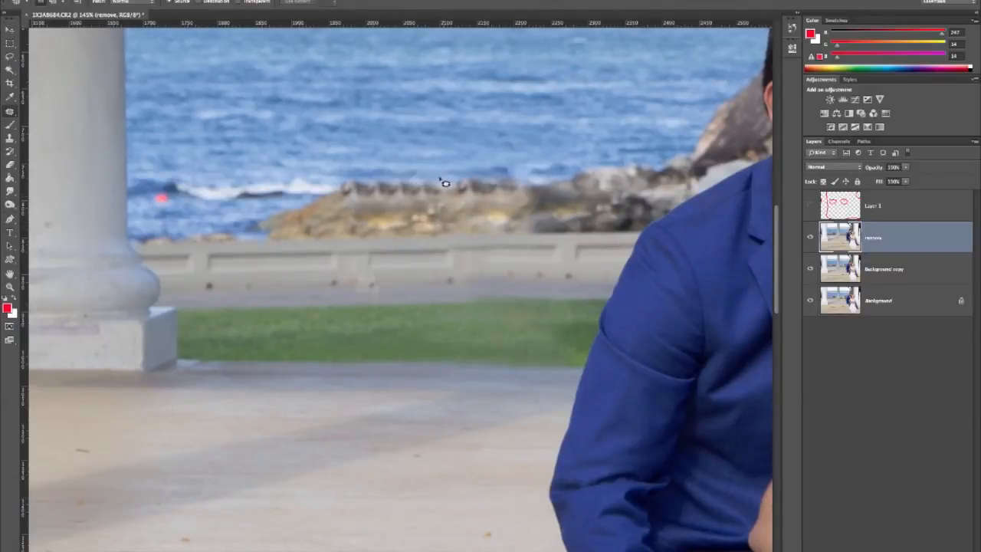
pyautogui.moveTo(491, 182)
pyautogui.mouseDown()
pyautogui.moveTo(383, 169)
pyautogui.moveTo(339, 181)
pyautogui.moveTo(356, 193)
pyautogui.moveTo(494, 190)
pyautogui.moveTo(349, 177)
pyautogui.moveTo(361, 197)
pyautogui.moveTo(460, 200)
pyautogui.moveTo(495, 192)
pyautogui.moveTo(498, 182)
pyautogui.moveTo(299, 184)
pyautogui.moveTo(345, 154)
pyautogui.mouseUp()
pyautogui.hotkey('ctrl', 'd')
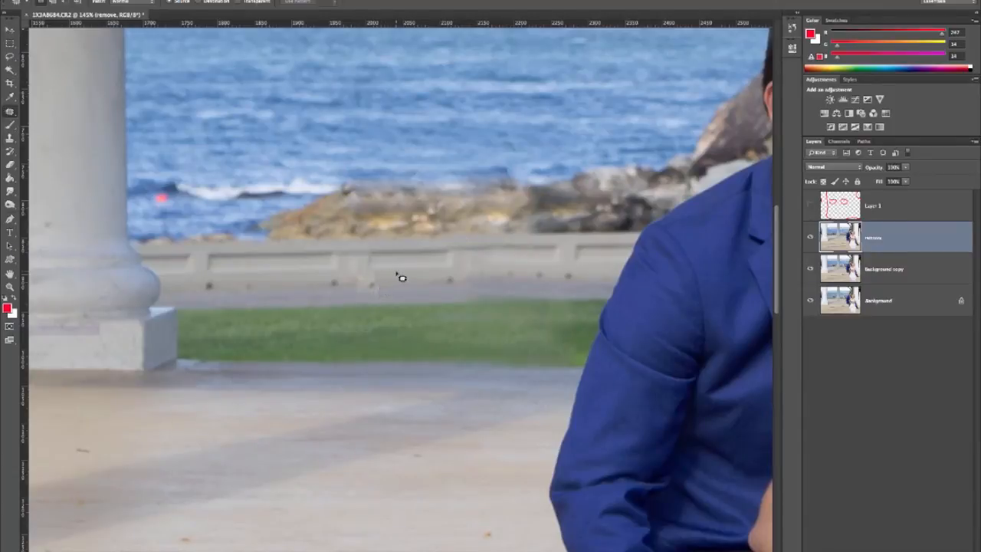
# Patch the leftover post marks on the low wall and along its foot, and check the result in the whole photo
pyautogui.moveTo(380, 260)
pyautogui.mouseDown()
pyautogui.moveTo(353, 276)
pyautogui.moveTo(359, 310)
pyautogui.moveTo(384, 316)
pyautogui.moveTo(396, 281)
pyautogui.moveTo(382, 266)
pyautogui.moveTo(362, 287)
pyautogui.moveTo(313, 285)
pyautogui.mouseUp()
pyautogui.hotkey('ctrl', 'd')
pyautogui.moveTo(402, 285)
pyautogui.mouseDown()
pyautogui.moveTo(421, 284)
pyautogui.moveTo(397, 278)
pyautogui.moveTo(337, 289)
pyautogui.moveTo(336, 280)
pyautogui.mouseUp()
pyautogui.hotkey('ctrl', 'd')
pyautogui.hotkey('ctrl', 'd')
pyautogui.hotkey('ctrl', 'd')
pyautogui.moveTo(452, 273)
pyautogui.mouseDown()
pyautogui.moveTo(458, 289)
pyautogui.moveTo(449, 278)
pyautogui.moveTo(422, 283)
pyautogui.mouseUp()
pyautogui.scroll(-10, 499, 298)
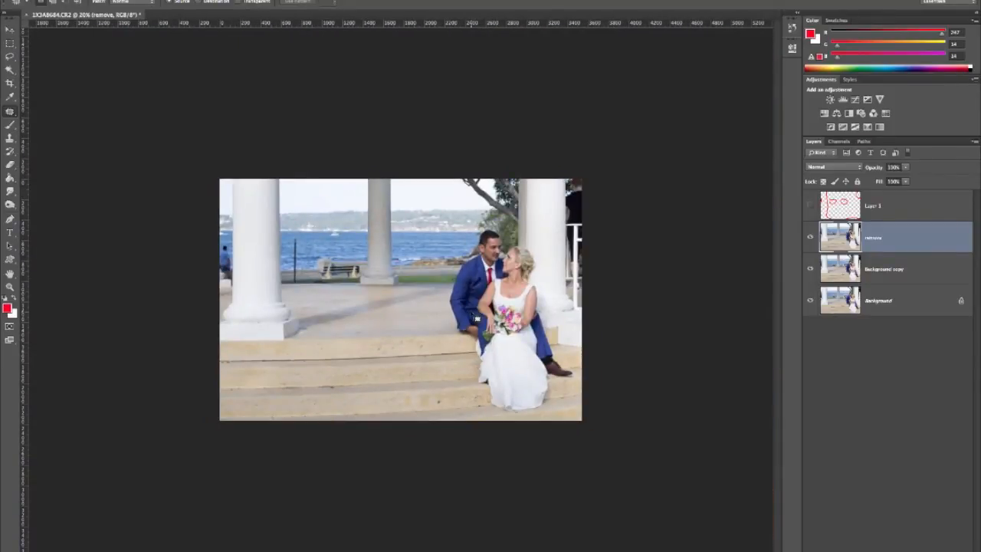
# Clone sea and low wall texture over the man standing beside the large left column, using an enlarged Clone Stamp brush
pyautogui.scroll(3, 191, 256)
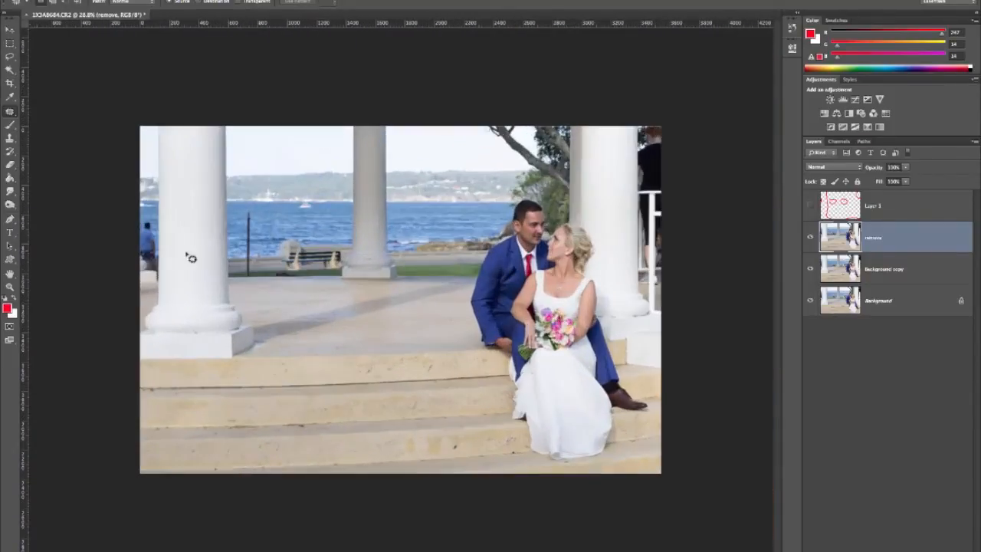
pyautogui.scroll(3, 161, 253)
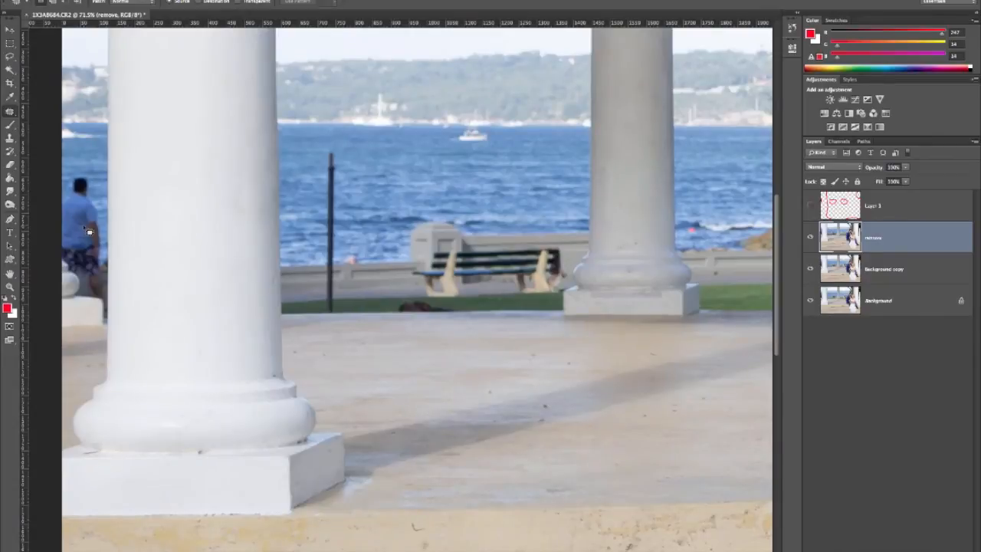
pyautogui.moveTo(82, 225); pyautogui.dragTo(200, 230)
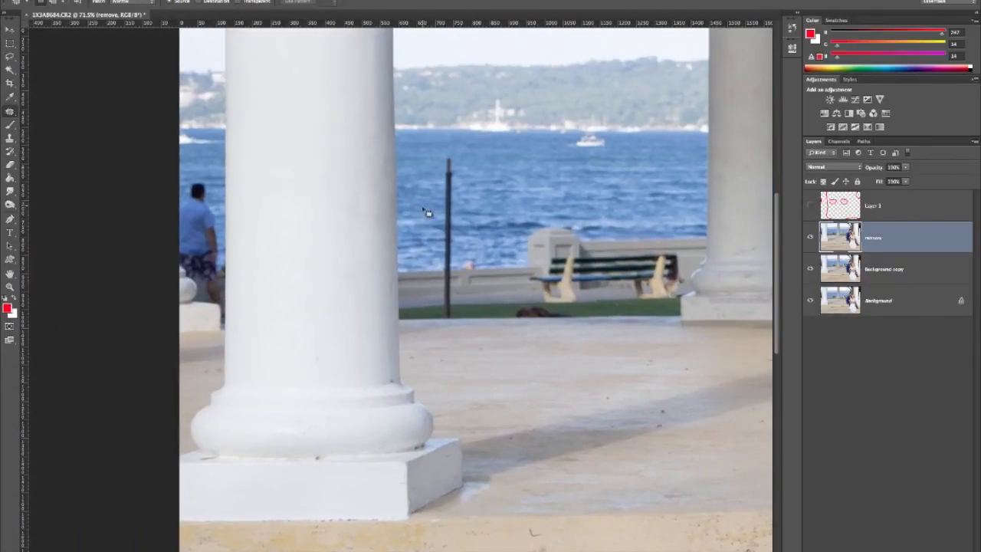
pyautogui.press('s')
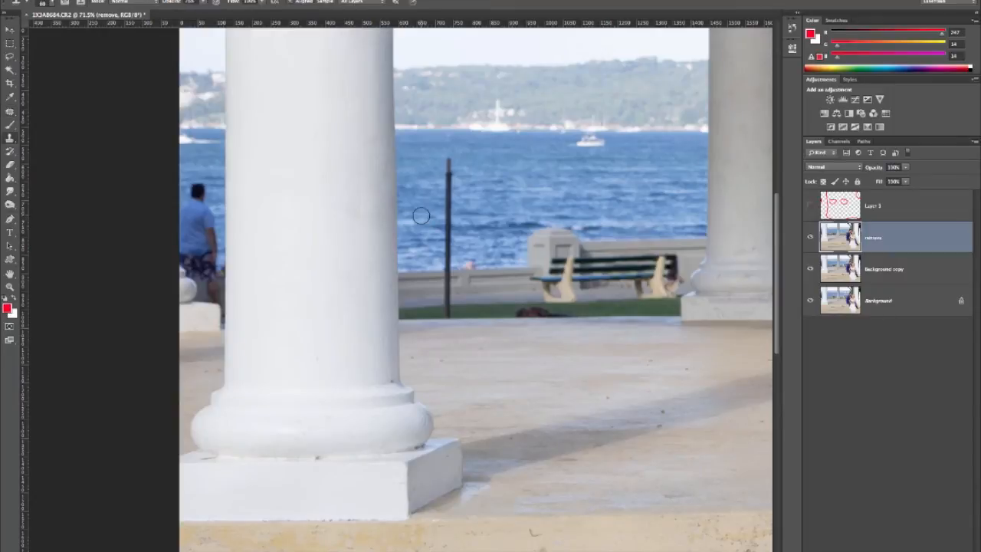
pyautogui.press(']')
pyautogui.press(']')
pyautogui.press(']')
pyautogui.press(']')
pyautogui.press(']')
pyautogui.press(']')
pyautogui.keyDown('alt'); pyautogui.click(424, 203); pyautogui.keyUp('alt')
pyautogui.click(204, 3)
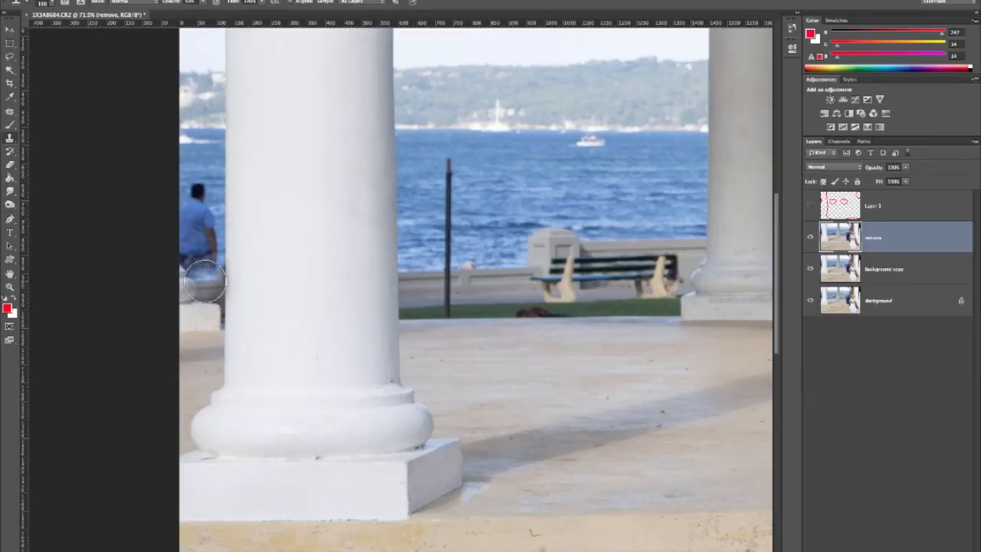
pyautogui.moveTo(205, 281); pyautogui.dragTo(202, 276)
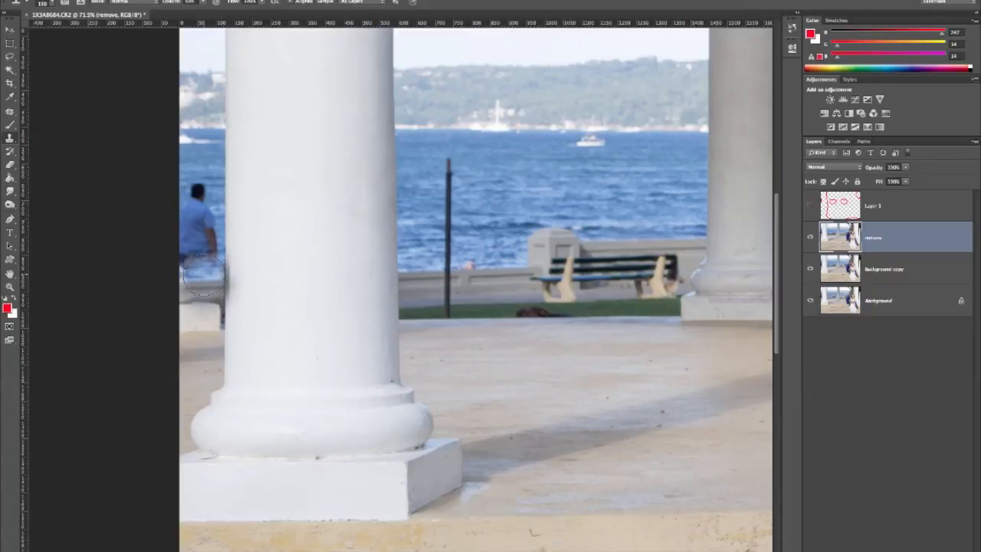
pyautogui.moveTo(203, 272)
pyautogui.mouseDown()
pyautogui.moveTo(192, 178)
pyautogui.moveTo(186, 212)
pyautogui.moveTo(197, 189)
pyautogui.moveTo(200, 256)
pyautogui.moveTo(188, 273)
pyautogui.moveTo(192, 178)
pyautogui.mouseUp()
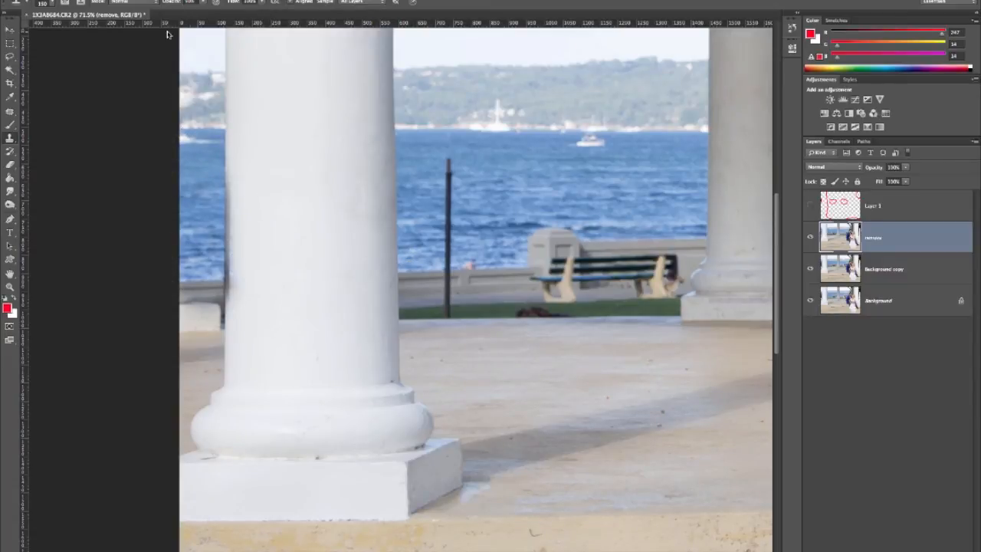
# Clone clean column surface over the dark smears along the large column's left edge with a hard round brush
pyautogui.click(45, 4)
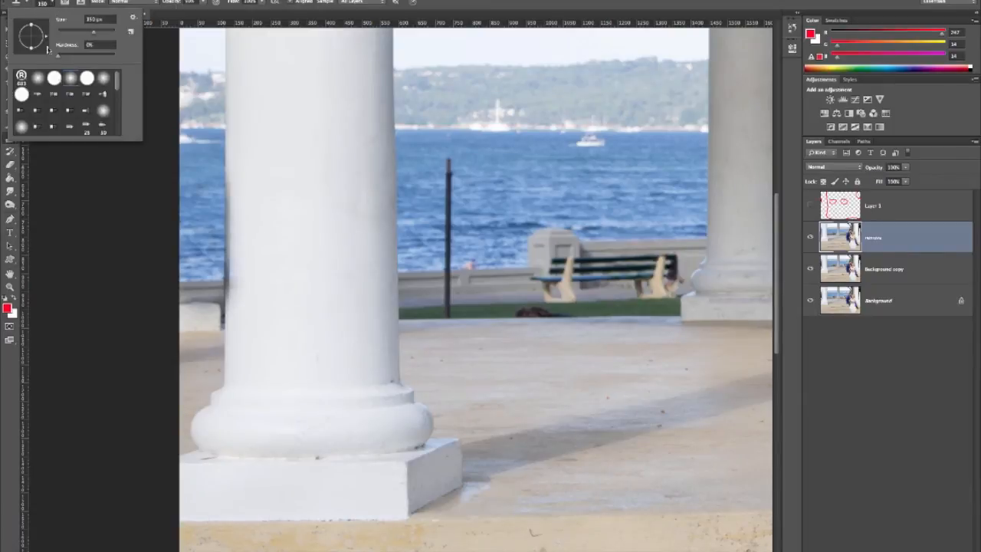
pyautogui.doubleClick(56, 80)
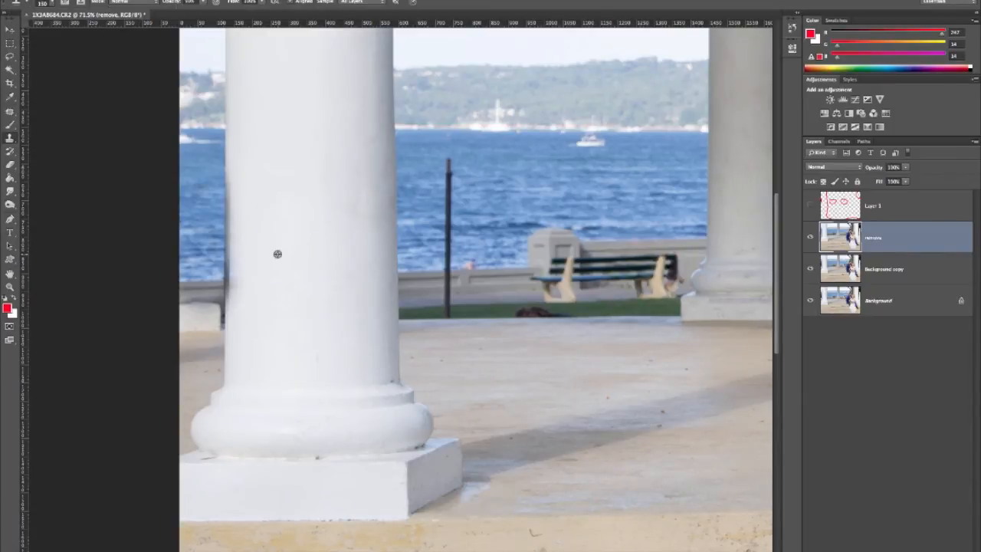
pyautogui.keyDown('alt'); pyautogui.click(277, 244); pyautogui.keyUp('alt')
pyautogui.moveTo(259, 219)
pyautogui.mouseDown()
pyautogui.moveTo(253, 174)
pyautogui.moveTo(254, 325)
pyautogui.moveTo(257, 132)
pyautogui.moveTo(267, 296)
pyautogui.mouseUp()
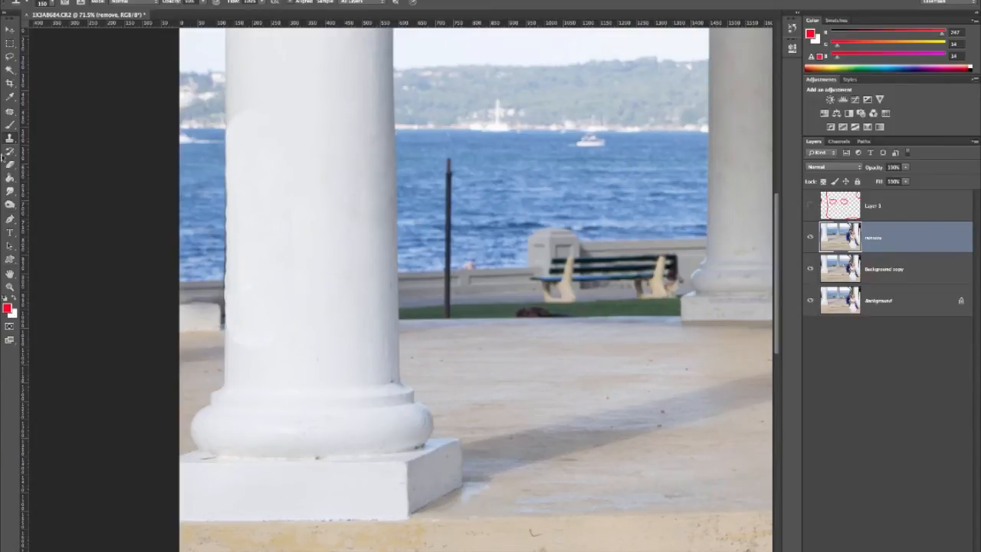
# Blend the visible clone seams on the large column with the Patch tool, using clean column surface as the source
pyautogui.click(10, 112)
pyautogui.moveTo(264, 92)
pyautogui.mouseDown()
pyautogui.moveTo(229, 117)
pyautogui.moveTo(249, 154)
pyautogui.moveTo(290, 138)
pyautogui.moveTo(274, 79)
pyautogui.moveTo(303, 108)
pyautogui.moveTo(323, 96)
pyautogui.mouseUp()
pyautogui.hotkey('ctrl', 'd')
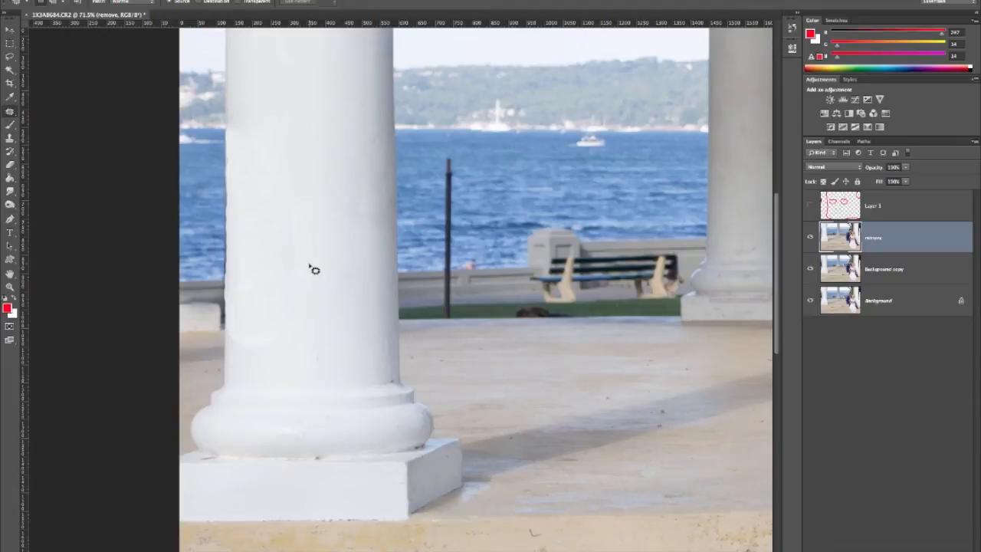
pyautogui.moveTo(233, 320)
pyautogui.mouseDown()
pyautogui.moveTo(233, 343)
pyautogui.moveTo(290, 325)
pyautogui.moveTo(244, 319)
pyautogui.mouseUp()
pyautogui.moveTo(254, 341); pyautogui.dragTo(317, 339)
pyautogui.hotkey('ctrl', 'd')
# Inspect the whole photo and briefly show the red markings layer to compare the retouching with the marked distractions
pyautogui.scroll(-6, 270, 330)
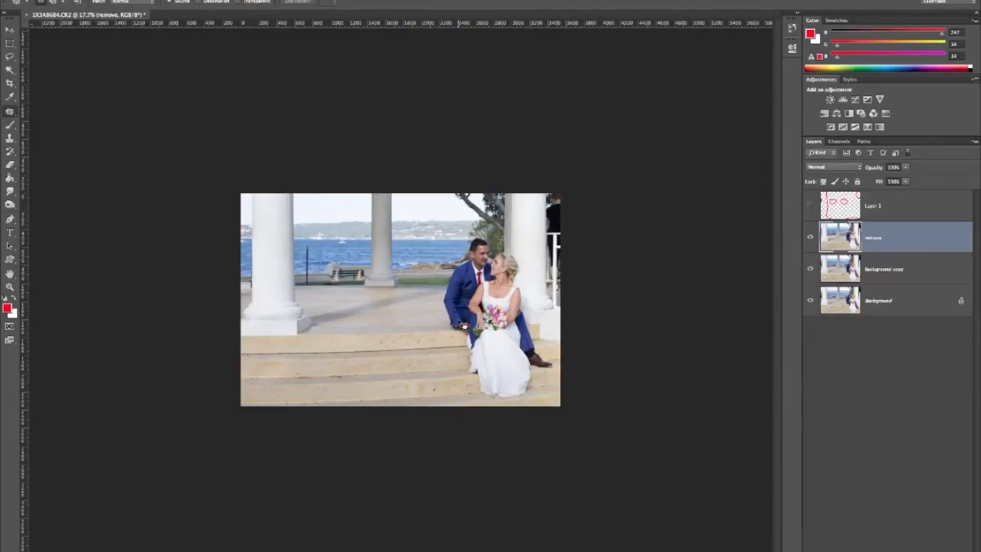
pyautogui.scroll(3, 457, 313)
pyautogui.scroll(-2, 457, 313)
pyautogui.scroll(2, 457, 313)
pyautogui.press('s')
pyautogui.scroll(1, 410, 284)
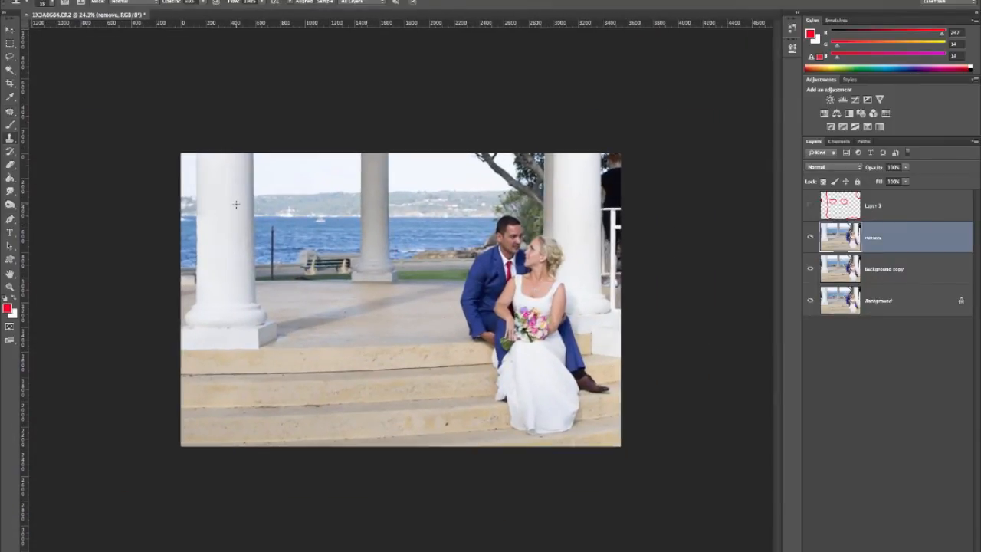
pyautogui.click(811, 206)
pyautogui.click(813, 207)
# Duplicate the "remove" layer as "remove copy"
pyautogui.rightClick(920, 234)
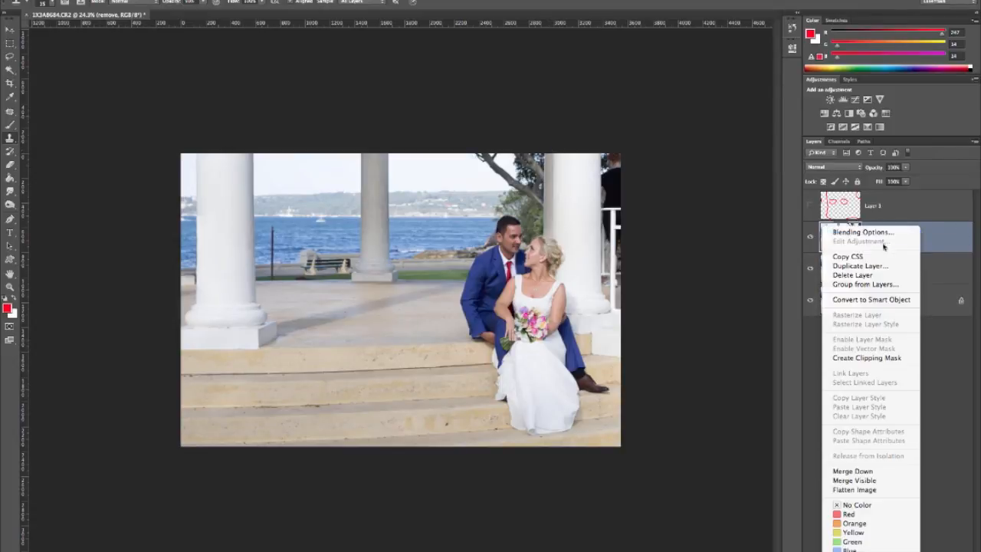
pyautogui.click(882, 266)
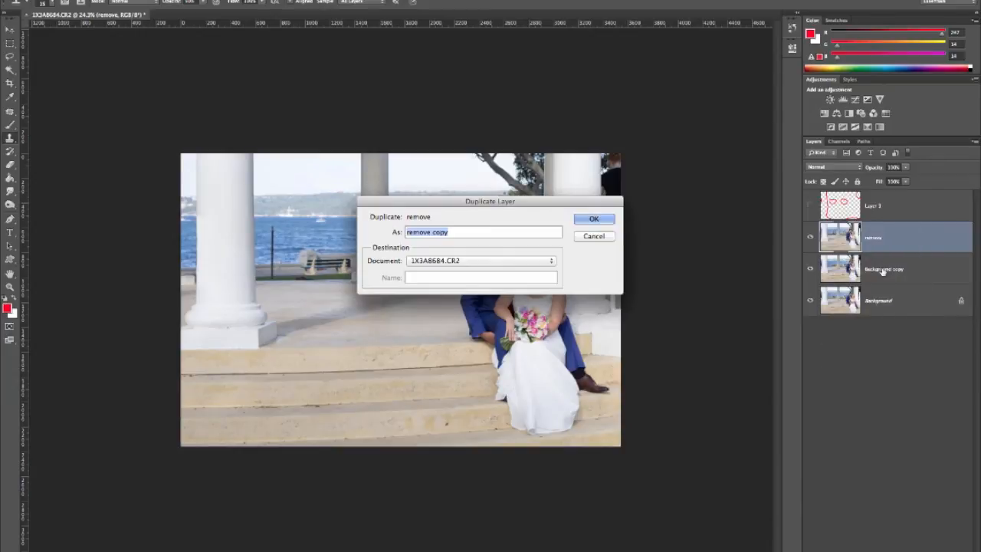
pyautogui.click(603, 221)
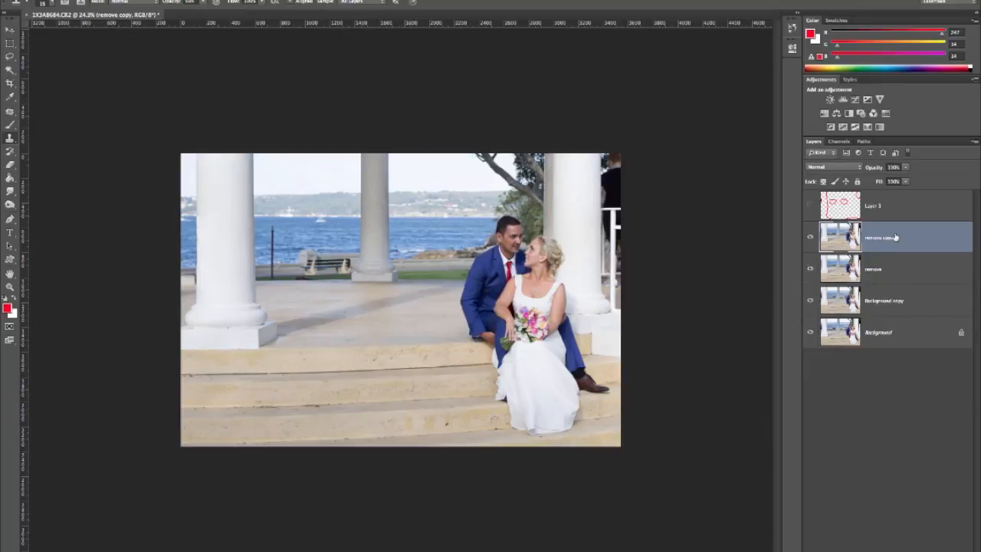
# Draw a feathered rectangular marquee about 2,900 by 1,800 px over the middle of the photo and invert the selection
pyautogui.click(11, 44)
pyautogui.click(69, 50)
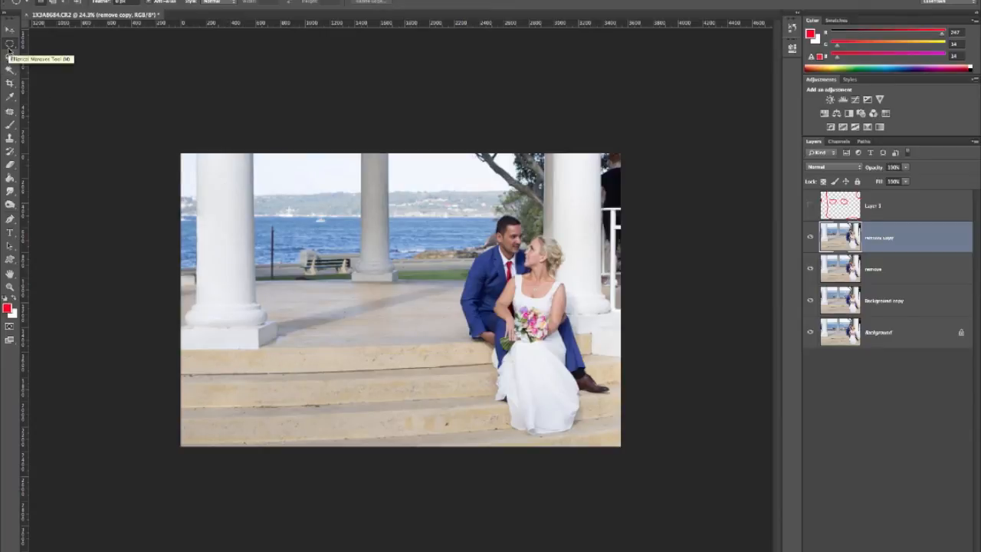
pyautogui.moveTo(10, 45); pyautogui.dragTo(54, 42)
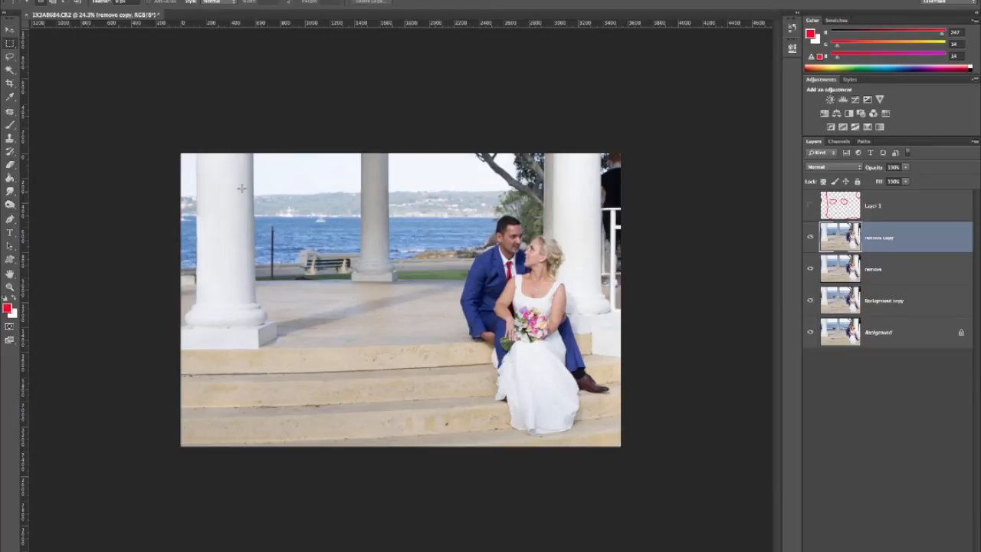
pyautogui.moveTo(228, 187); pyautogui.dragTo(547, 388)
pyautogui.click(538, 373)
pyautogui.click(122, 1)
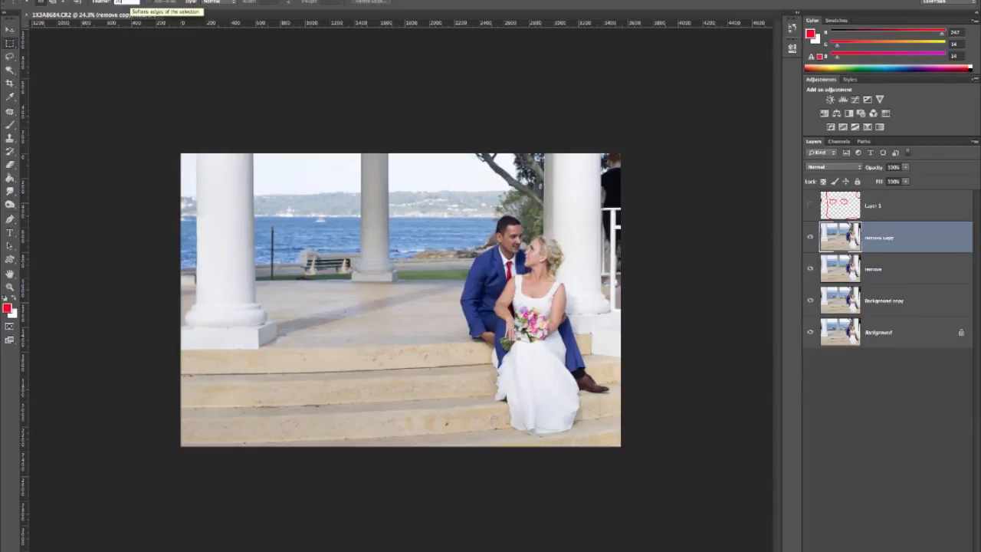
pyautogui.press('Return')
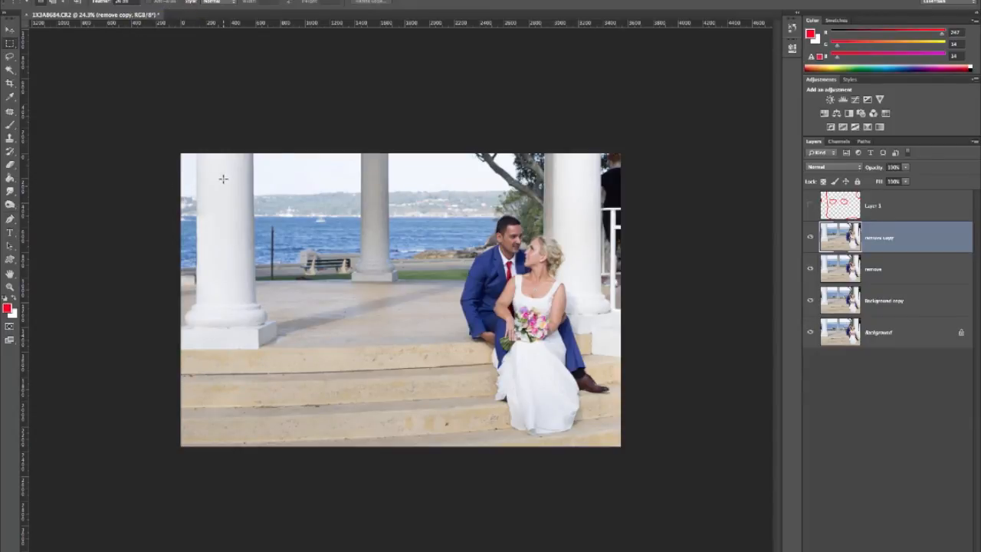
pyautogui.moveTo(227, 192); pyautogui.dragTo(590, 416)
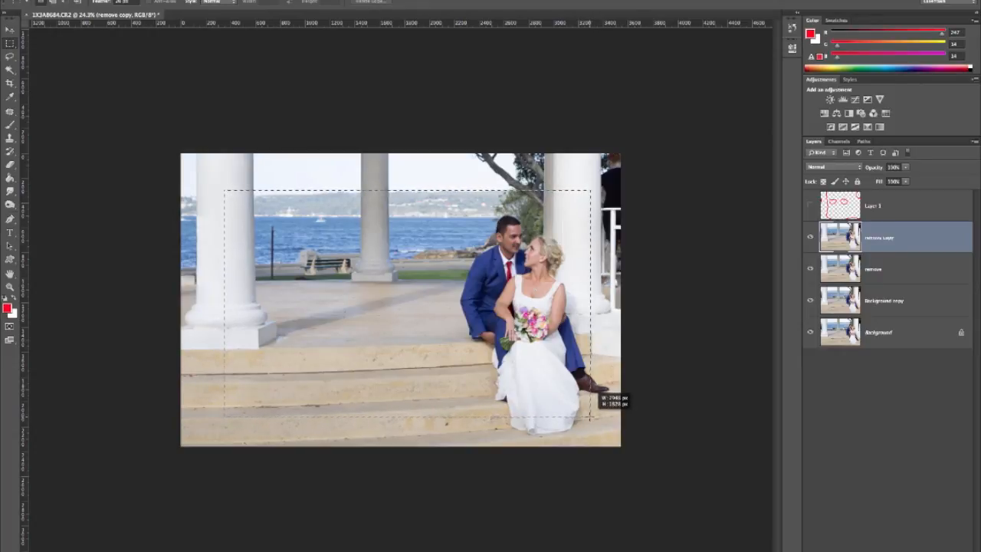
pyautogui.moveTo(587, 416); pyautogui.dragTo(589, 417)
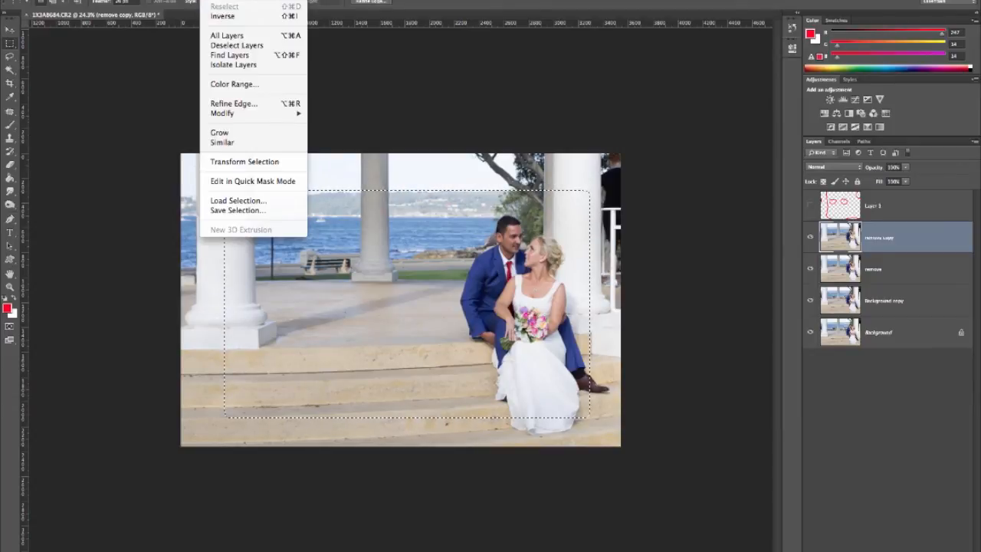
pyautogui.click(230, 14)
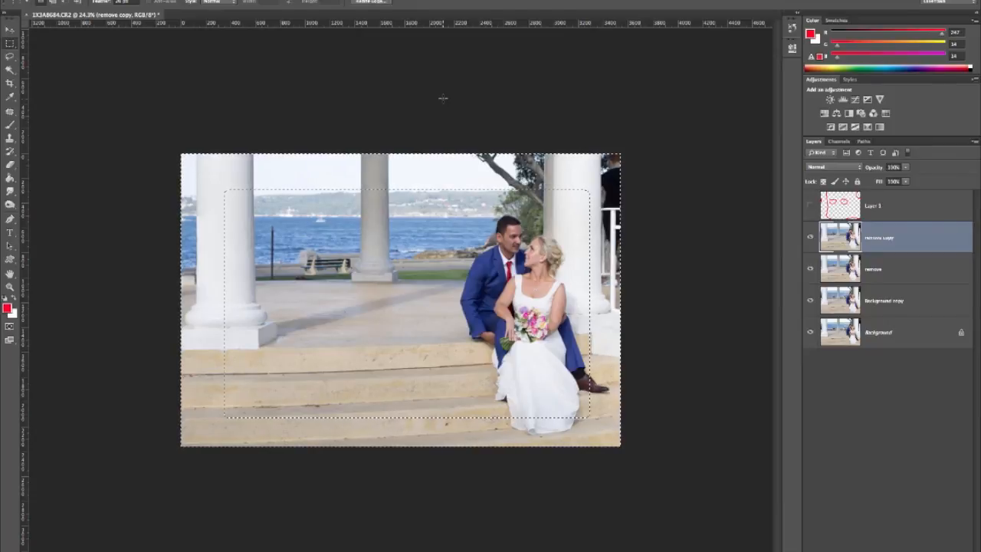
# Darken the selected outer border with Levels by strongly raising the shadow input level
pyautogui.hotkey('ctrl', 'l')
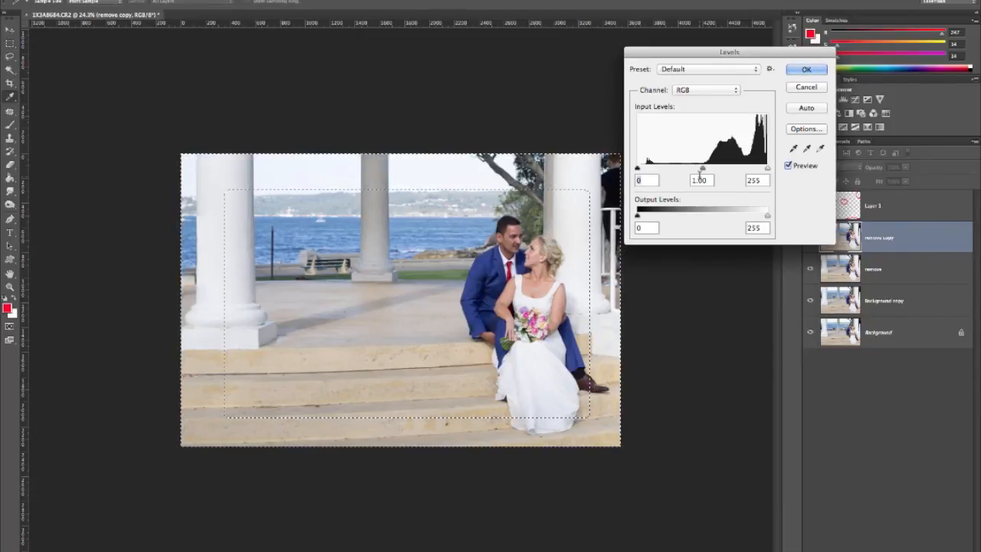
pyautogui.moveTo(767, 168); pyautogui.dragTo(799, 173)
pyautogui.moveTo(638, 169); pyautogui.dragTo(720, 169)
pyautogui.click(798, 70)
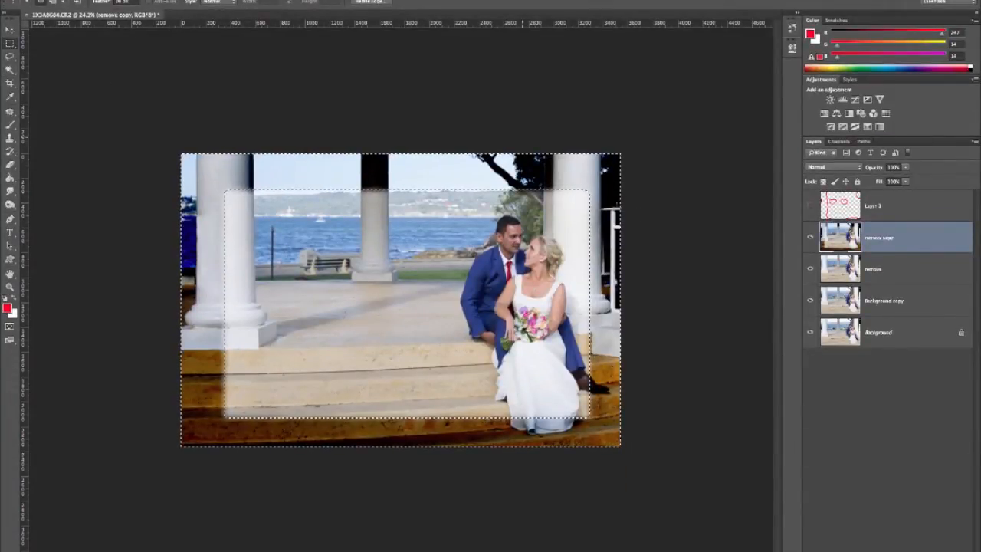
pyautogui.click(230, 1)
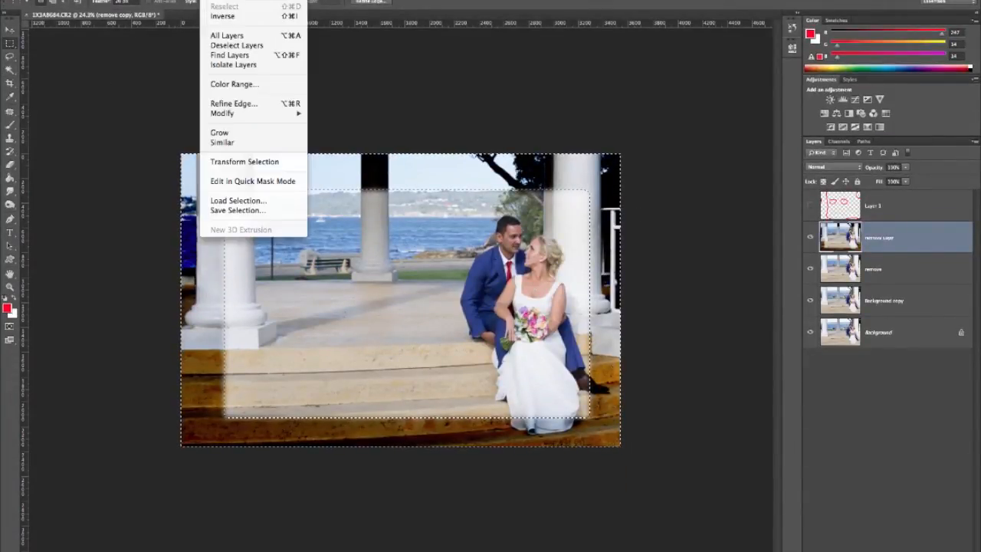
pyautogui.click(234, 2)
# Set the border's Lightness to -65 with Hue/Saturation and deselect the selection
pyautogui.scroll(4, 523, 203)
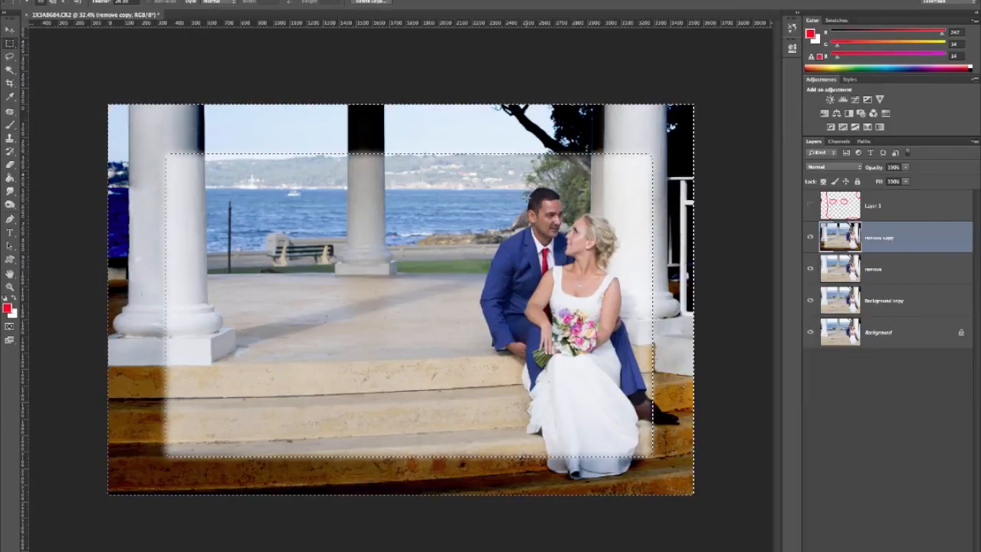
pyautogui.press('u')
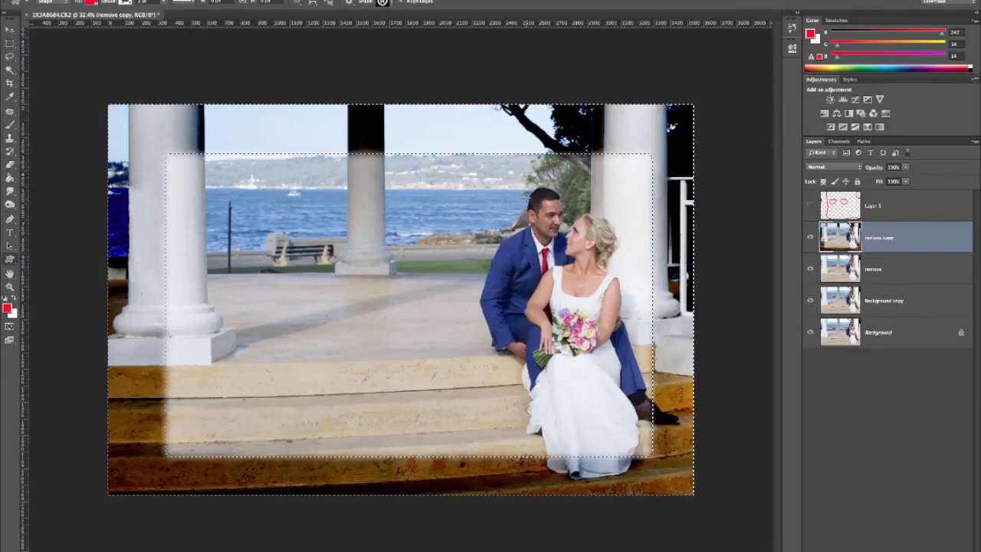
pyautogui.hotkey('ctrl', 'u')
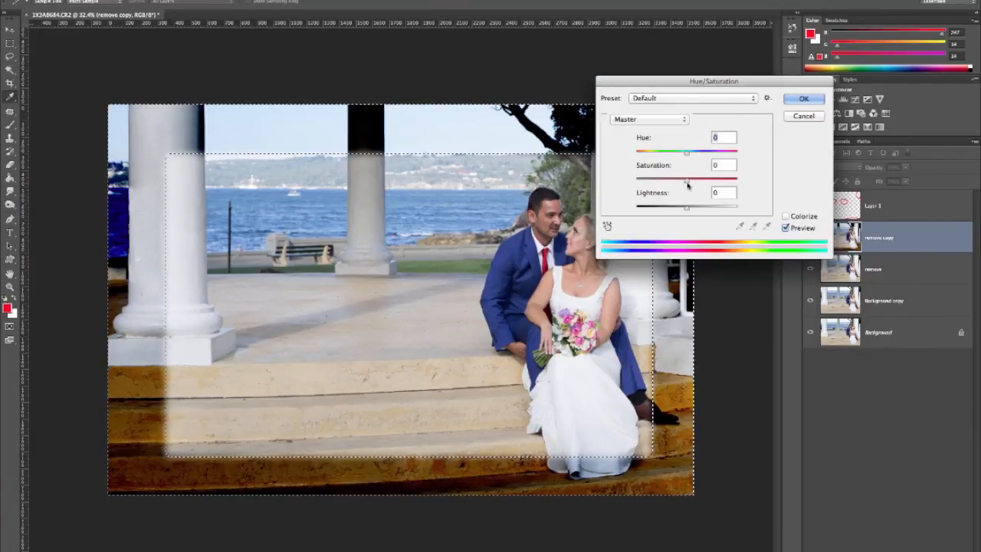
pyautogui.moveTo(688, 209); pyautogui.dragTo(653, 209)
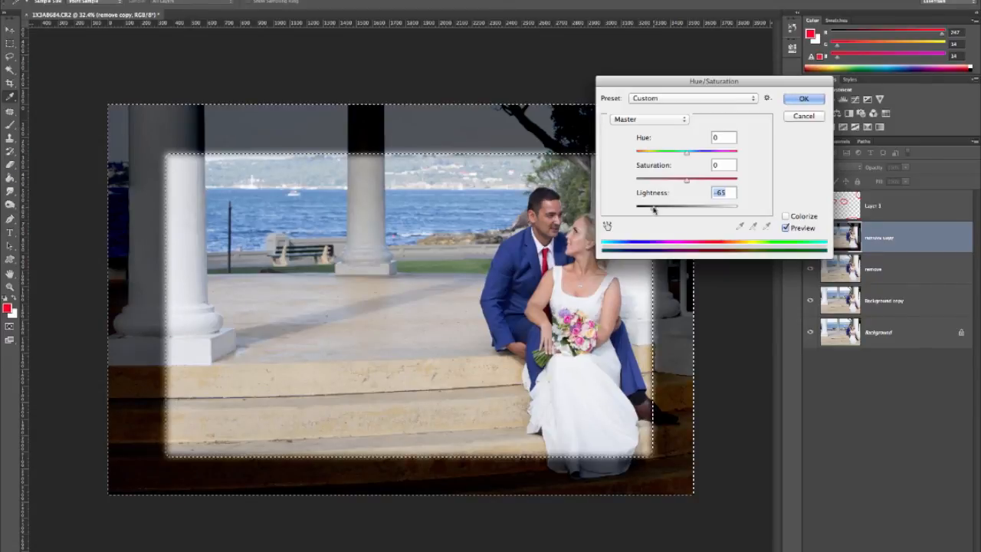
pyautogui.click(804, 99)
pyautogui.press('u')
pyautogui.click(217, 2)
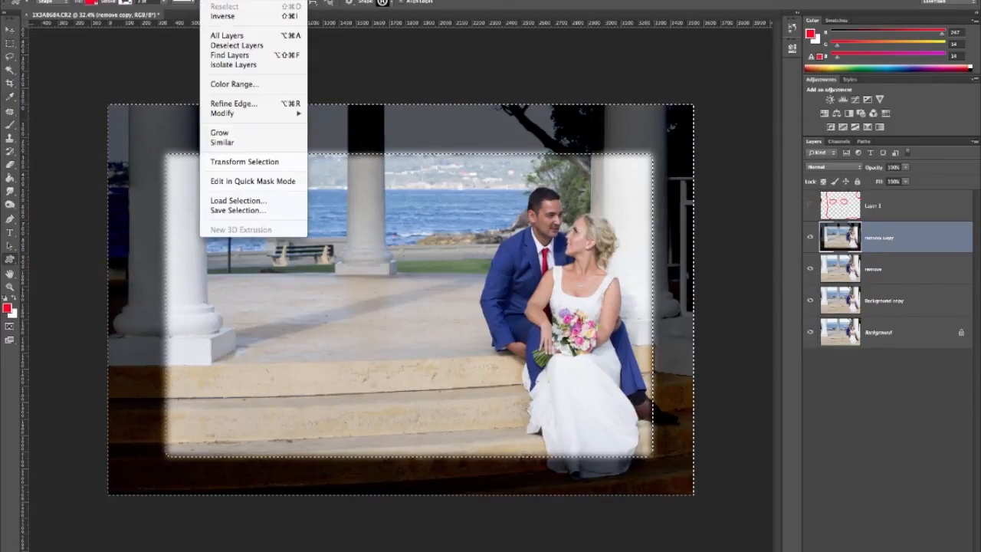
pyautogui.click(217, 2)
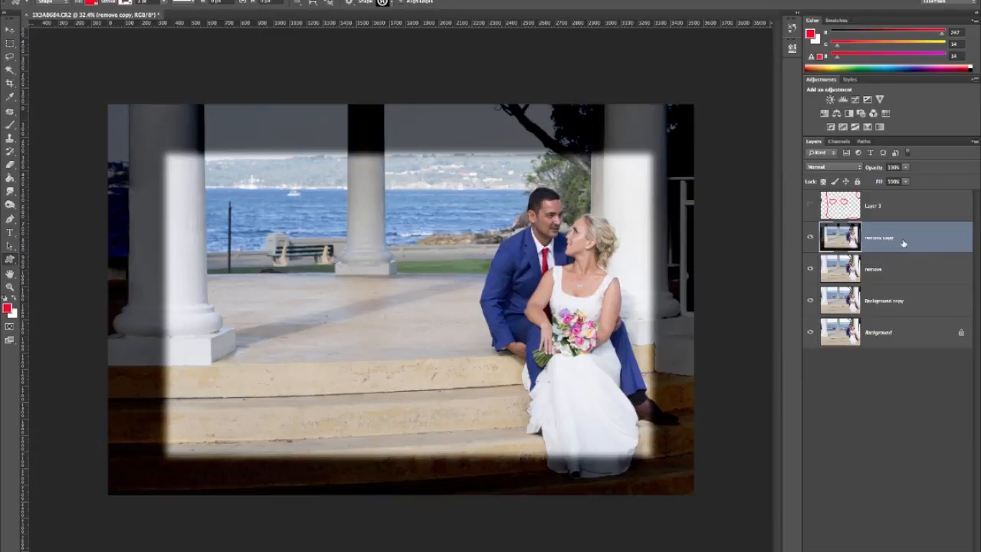
# Toggle the visibility of the "remove copy" and "remove" layers to compare the edits with the unretouched photo
pyautogui.click(812, 241)
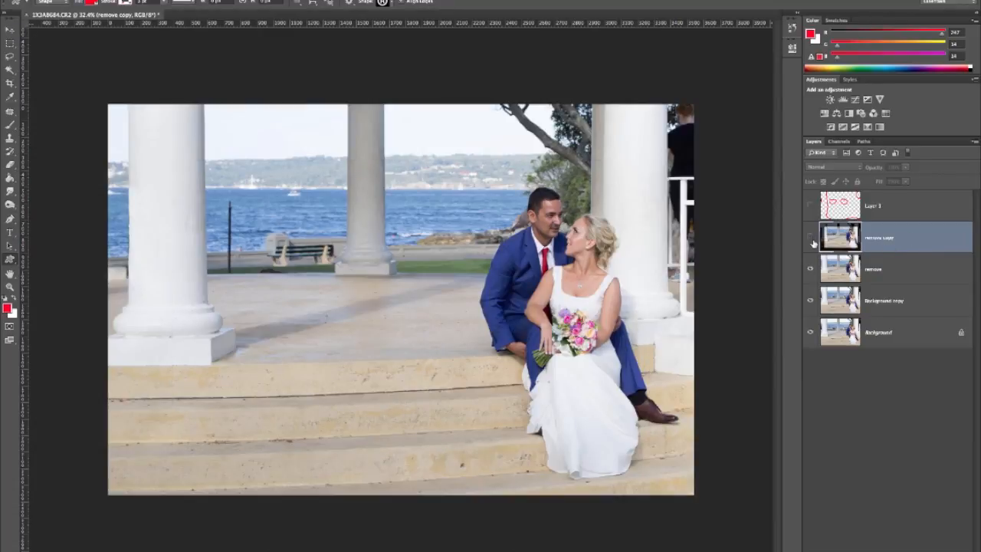
pyautogui.click(812, 239)
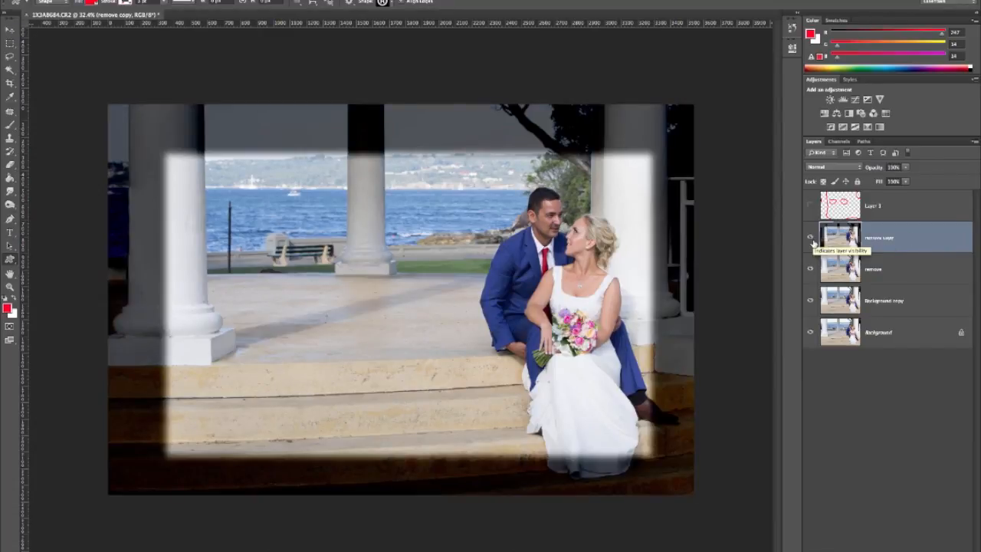
pyautogui.click(812, 241)
pyautogui.click(810, 271)
pyautogui.click(810, 271)
pyautogui.click(811, 270)
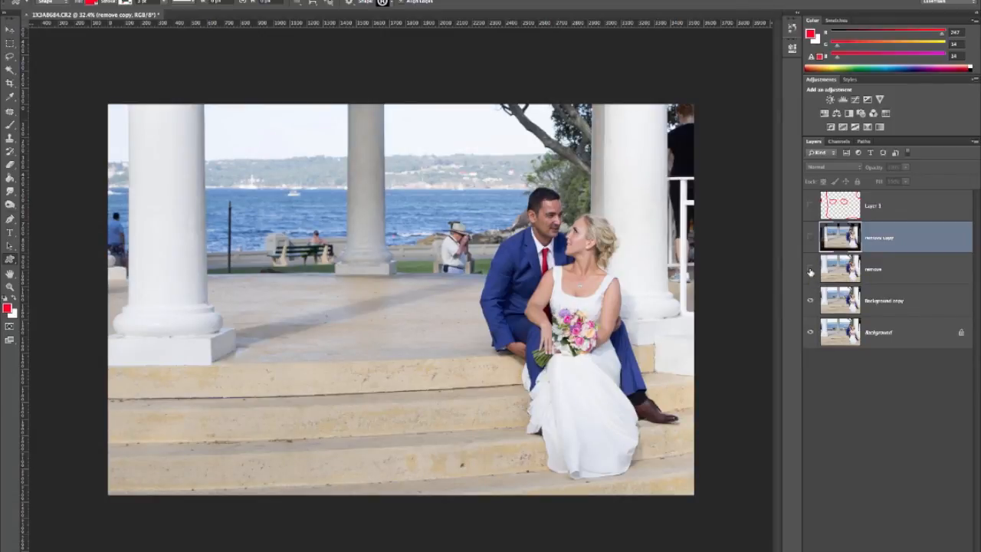
# Show the "remove" and "remove copy" layers again and delete the "Background copy" layer and "Layer 1" with the red markings
pyautogui.click(811, 270)
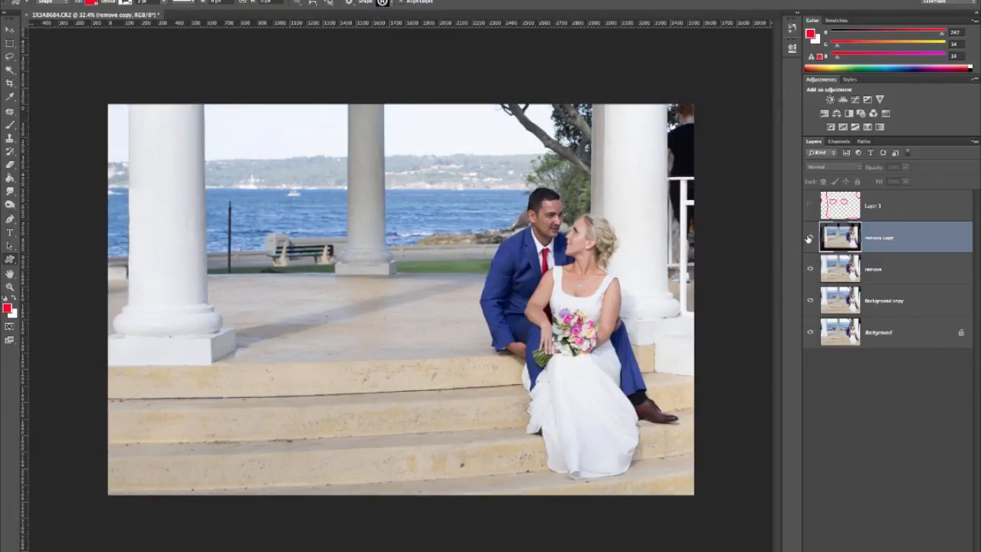
pyautogui.click(809, 238)
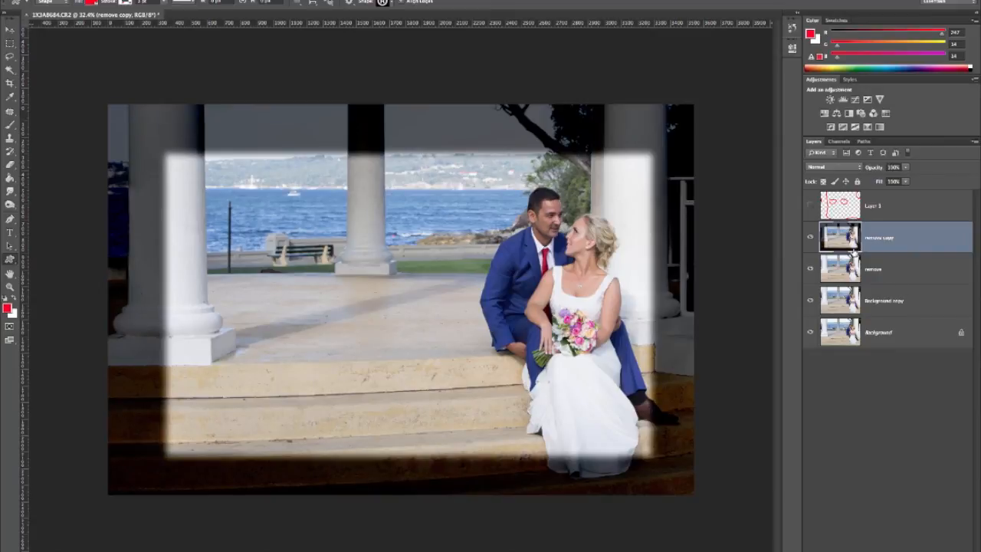
pyautogui.click(923, 301)
pyautogui.rightClick(925, 302)
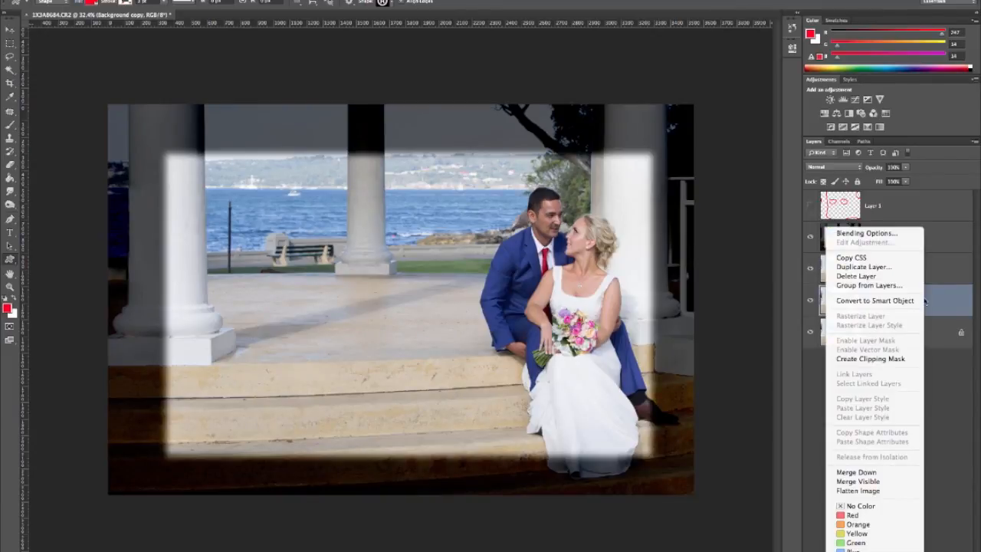
pyautogui.click(880, 276)
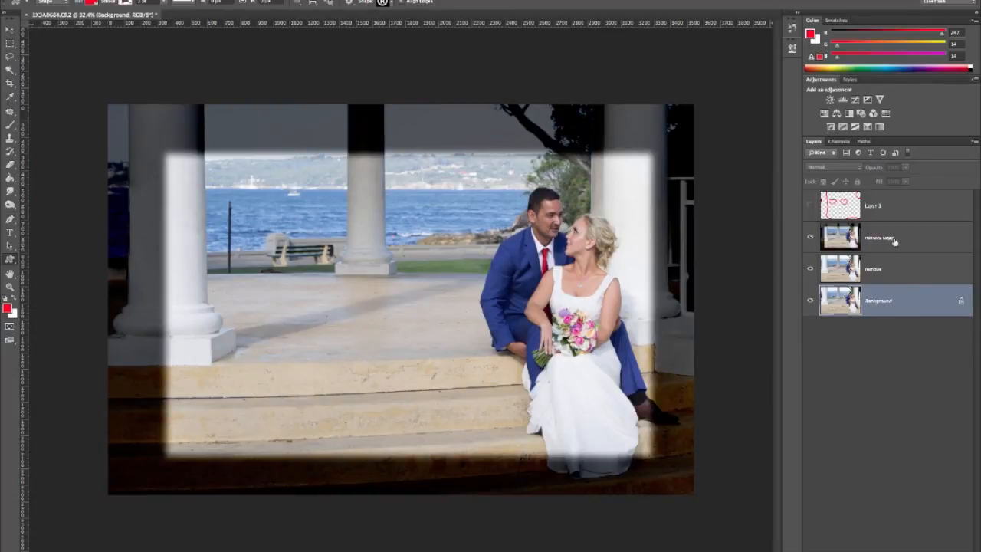
pyautogui.rightClick(909, 211)
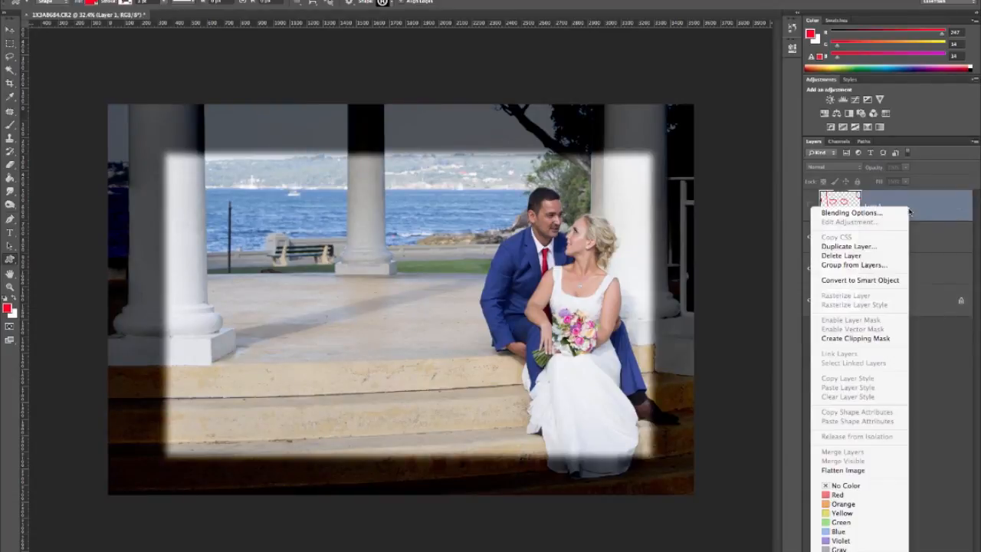
pyautogui.click(871, 256)
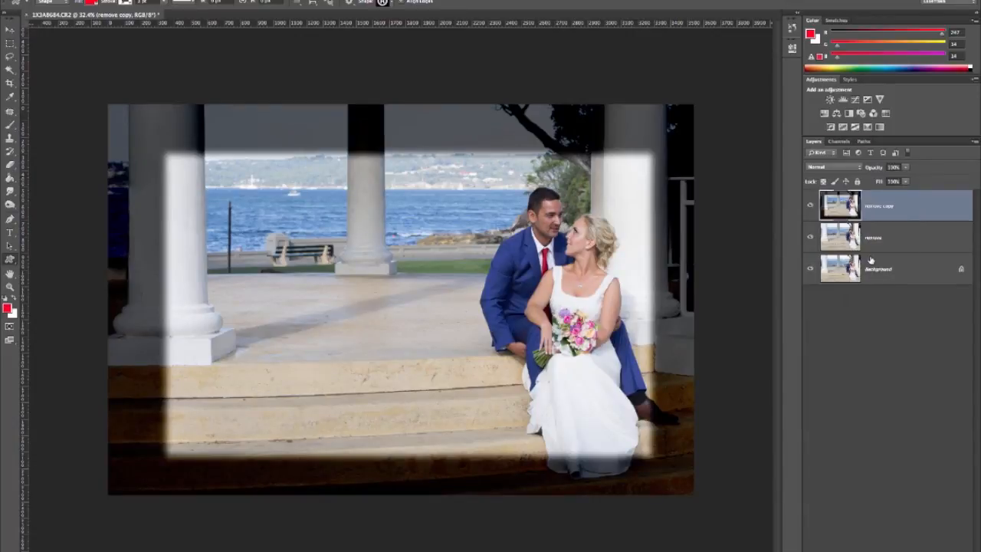
# Group the "remove copy" and "remove" layers together above the Background layer
pyautogui.click(915, 247)
pyautogui.click(912, 207)
pyautogui.keyDown('shift'); pyautogui.click(910, 244); pyautogui.keyUp('shift')
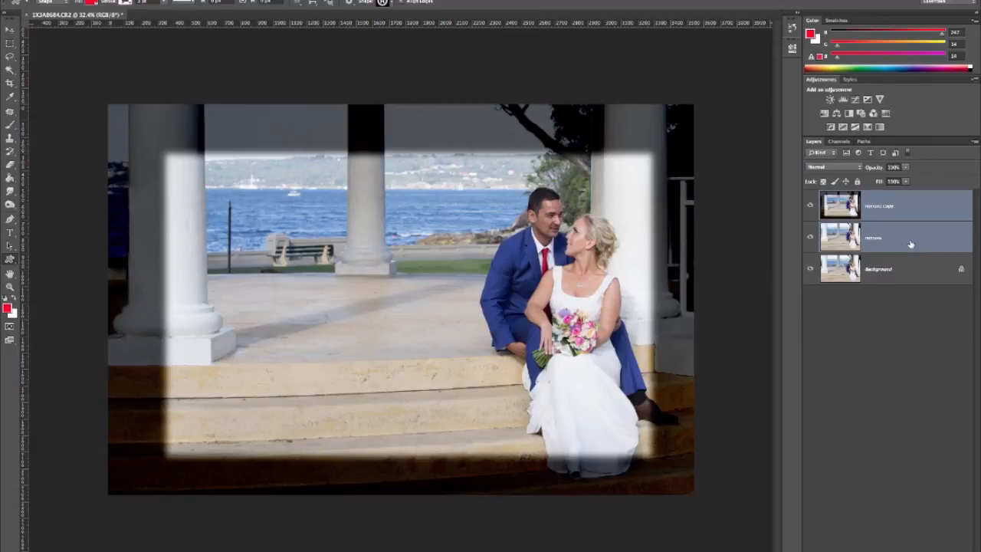
pyautogui.hotkey('ctrl', 'g')
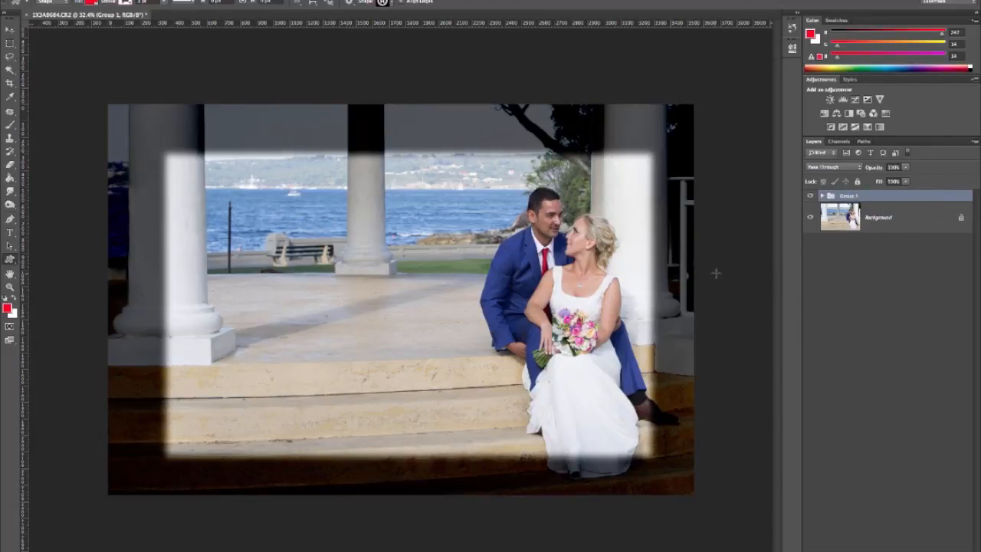
pyautogui.hotkey('ctrl', '+')
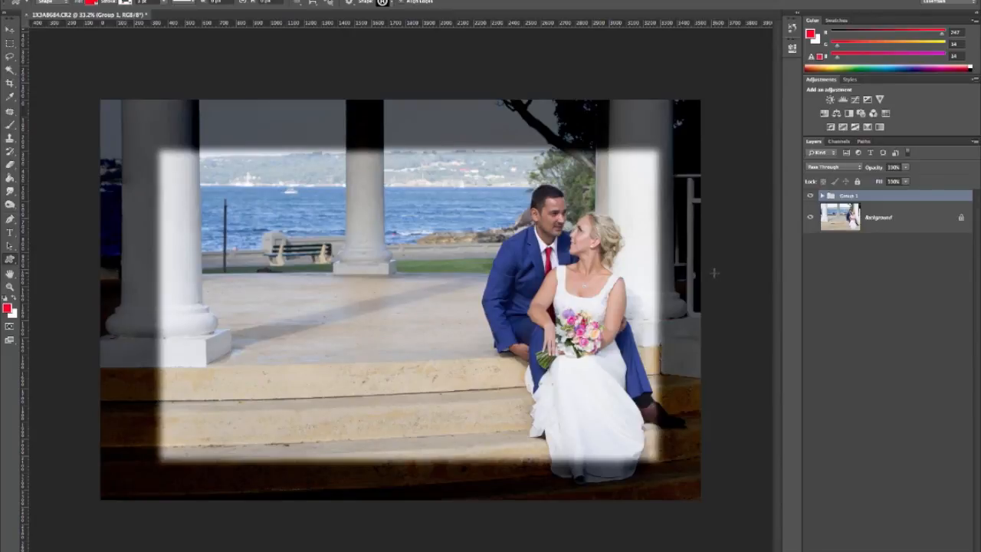